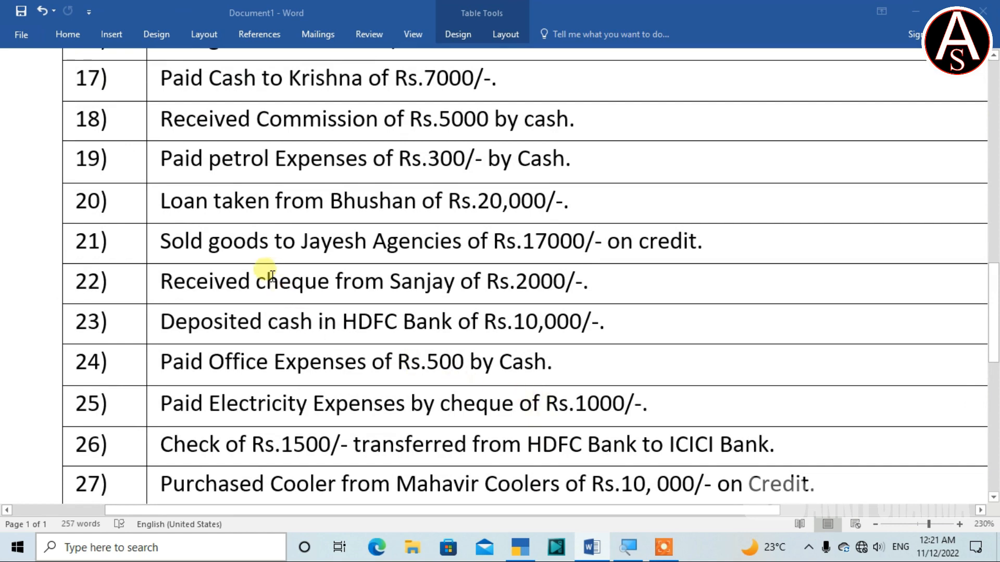
Review transaction 21 in the document, covering the party, the amount and the credit terms of the goods sold
scroll(268, 270, down, 2)
drag(156, 153, 396, 181)
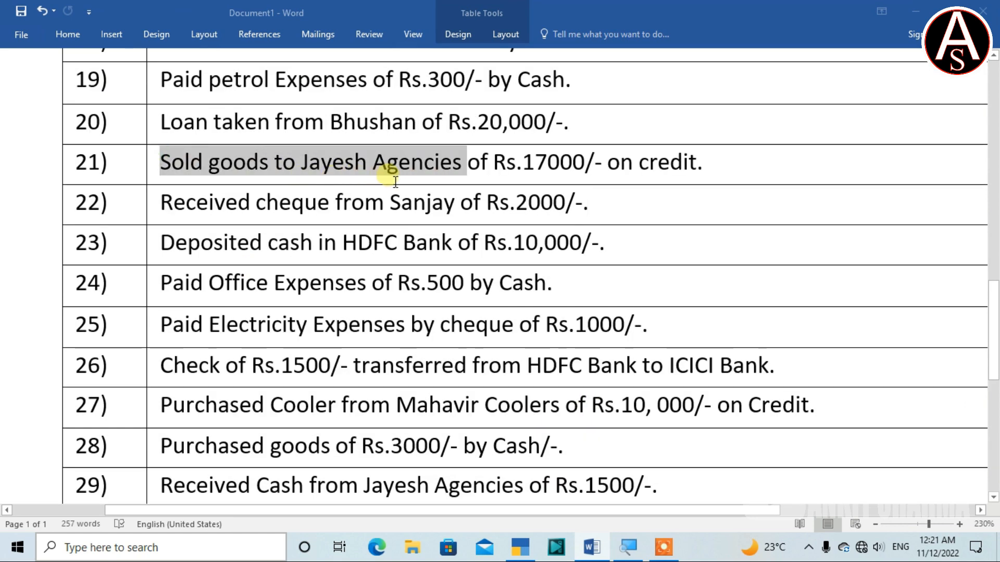
click(388, 181)
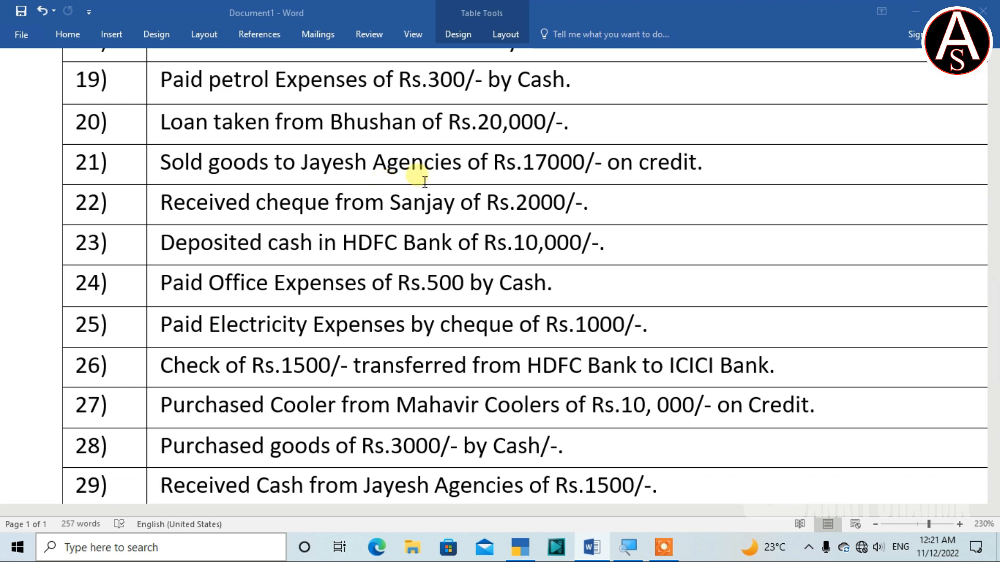
drag(523, 167, 728, 176)
click(654, 210)
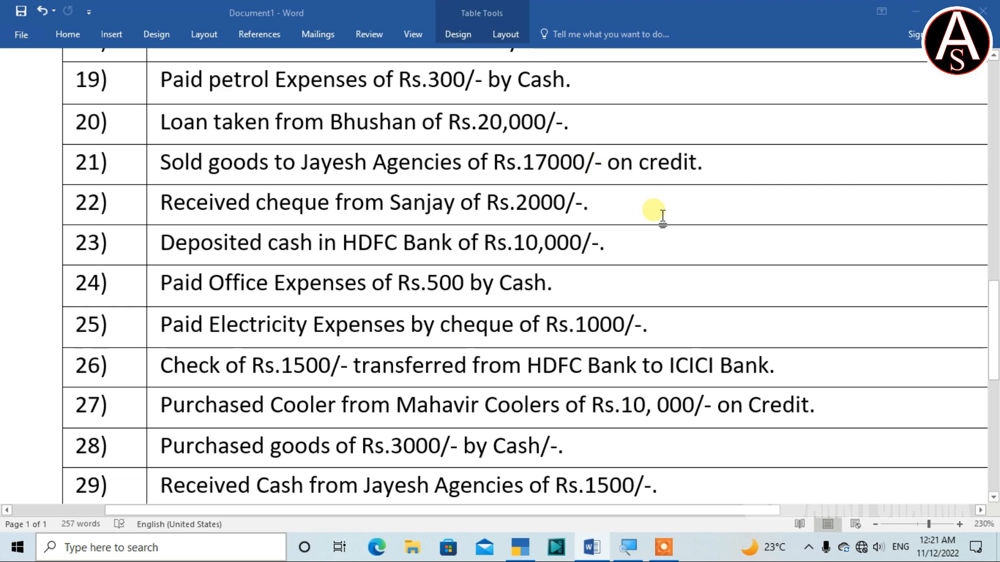
Switch to TallyPrime, start a Sales voucher and change its mode to As Voucher
key(alt+Tab)
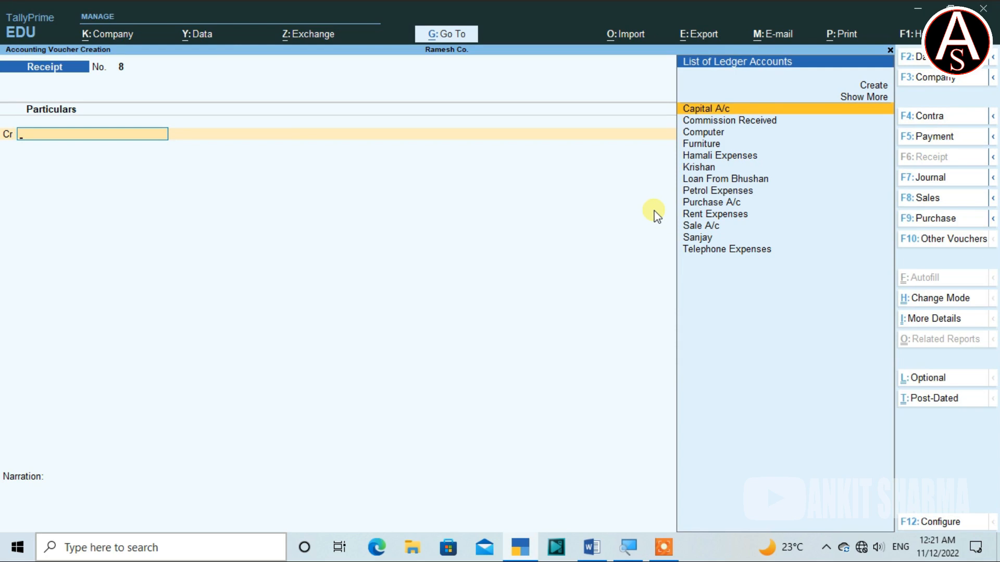
key(F8)
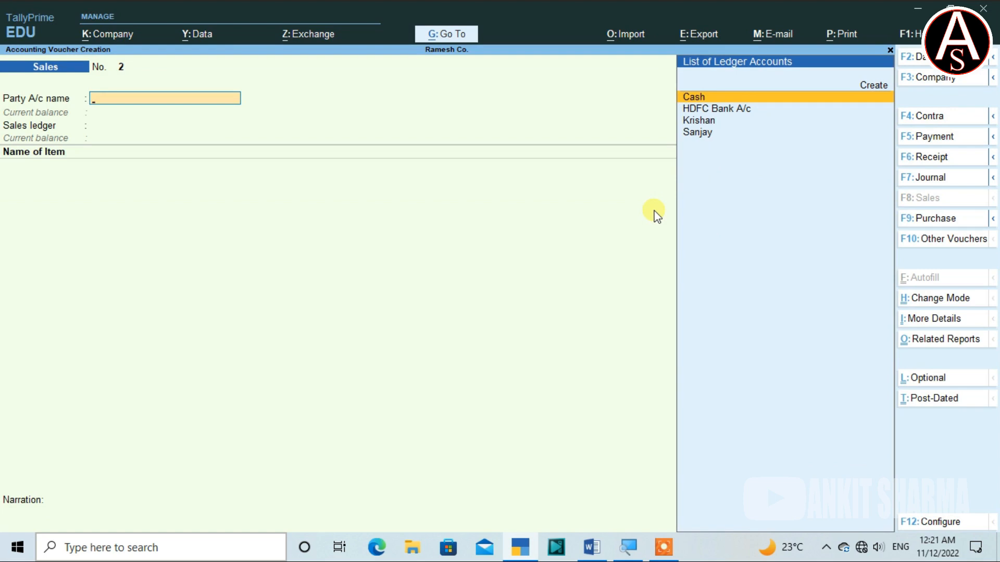
key(ctrl+h)
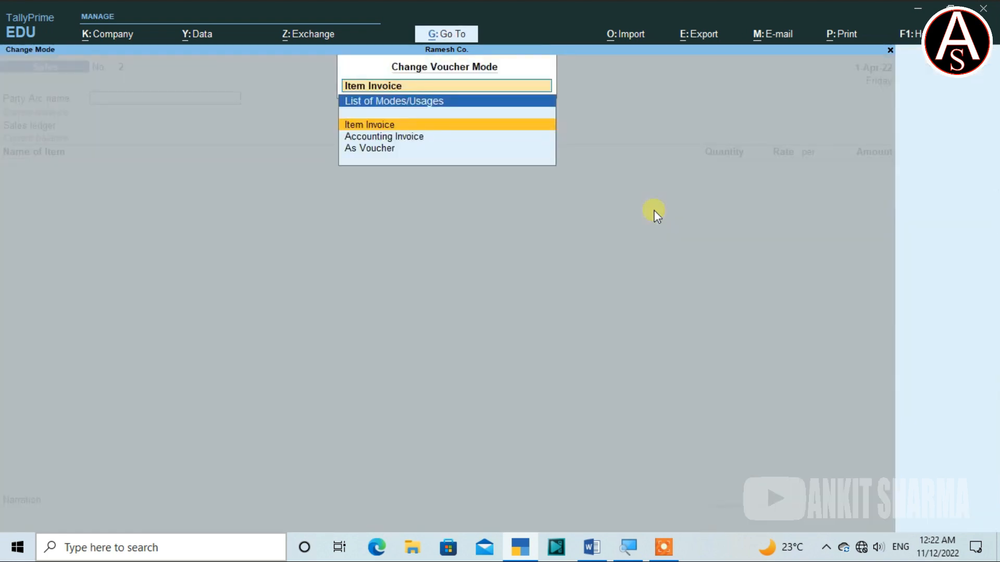
key(Down)
key(Down)
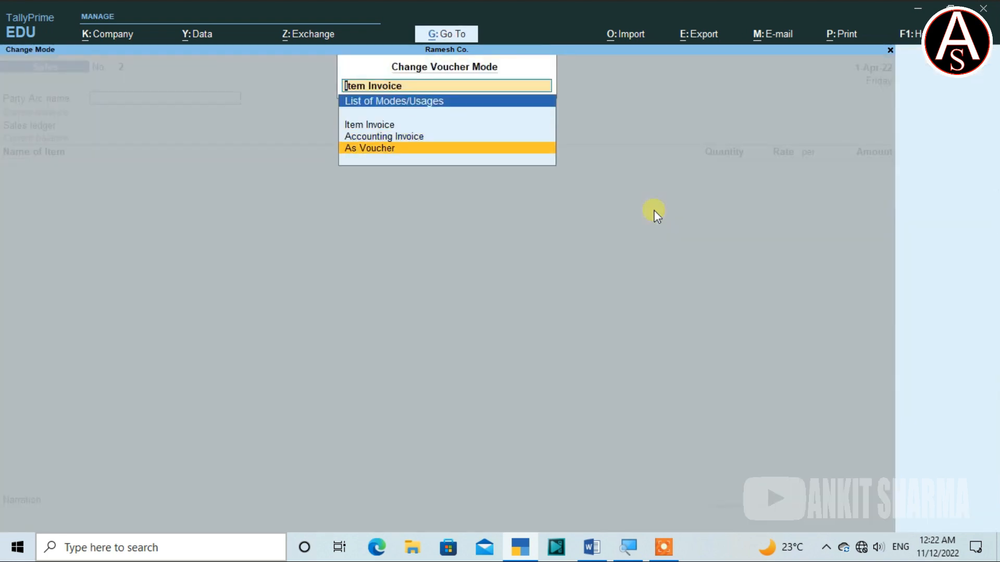
key(Return)
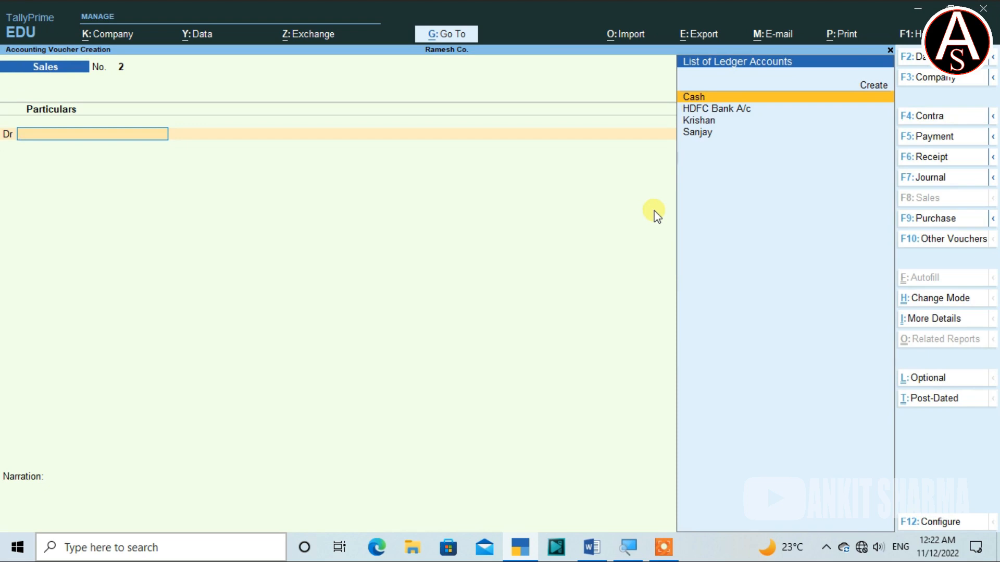
Create a ledger named Jayesh Agencies for the debit entry and place it under Sundry Debtors
key(alt+c)
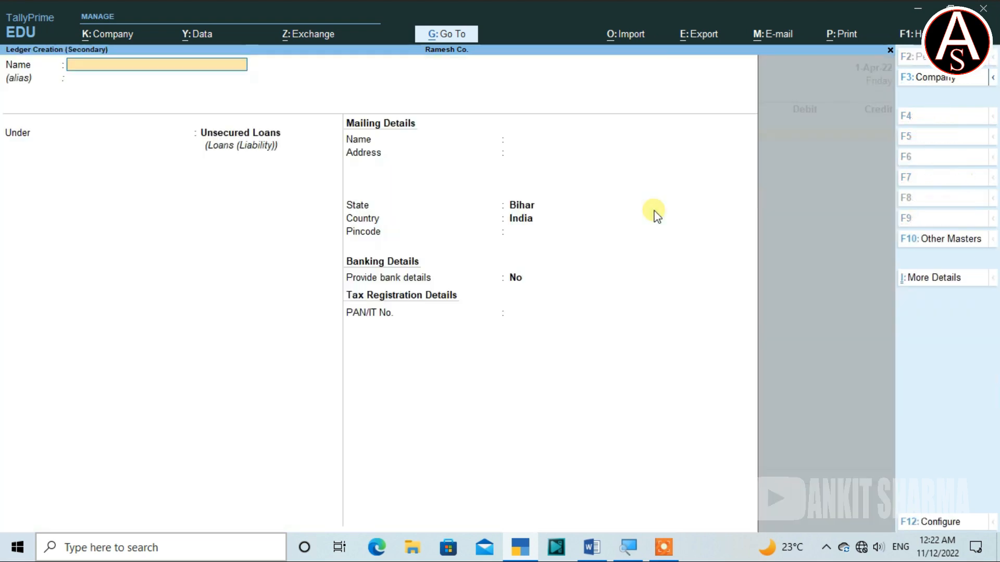
text(Jaye)
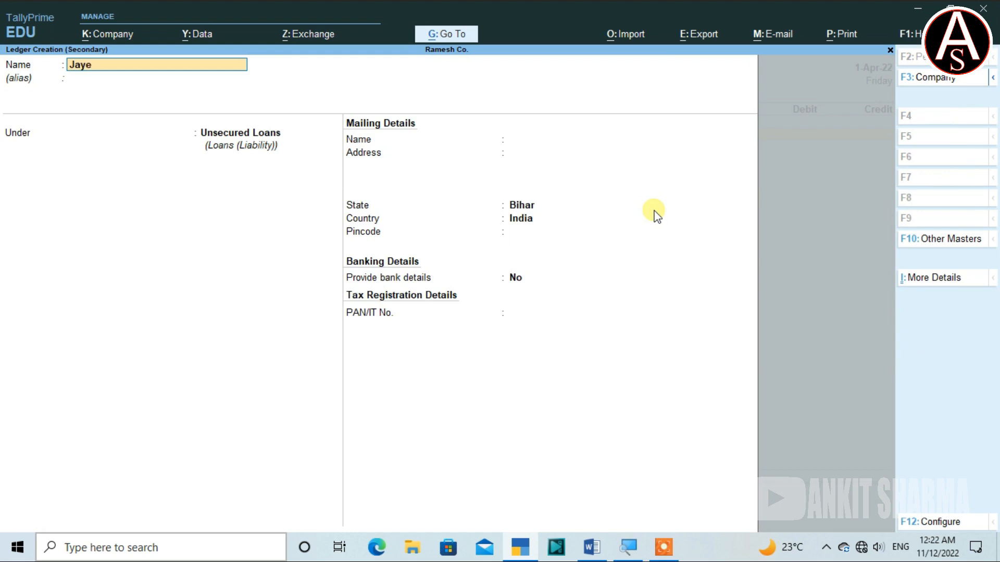
text(sh agencies)
key(Return)
key(Return)
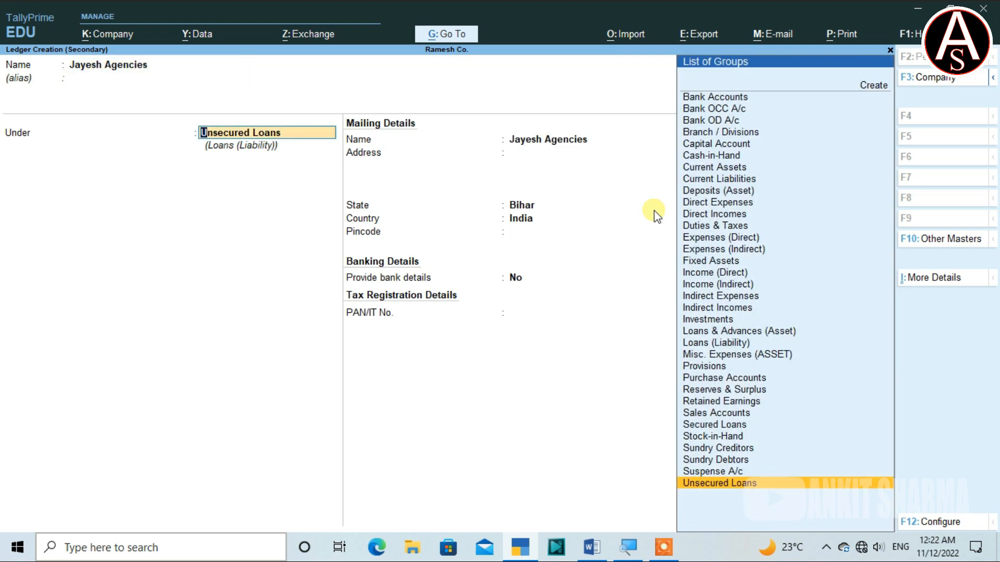
text(Su)
key(Down)
key(Down)
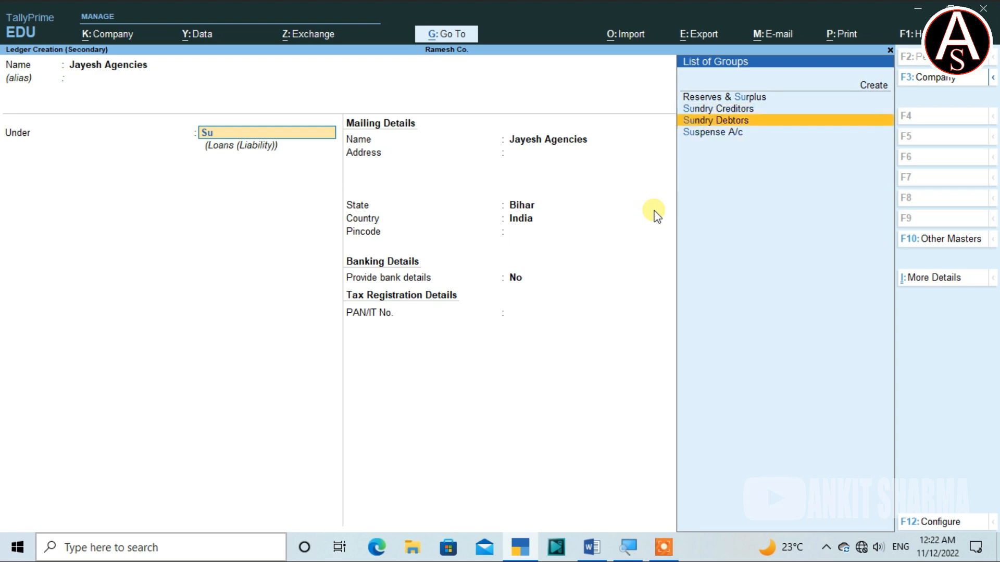
key(Return)
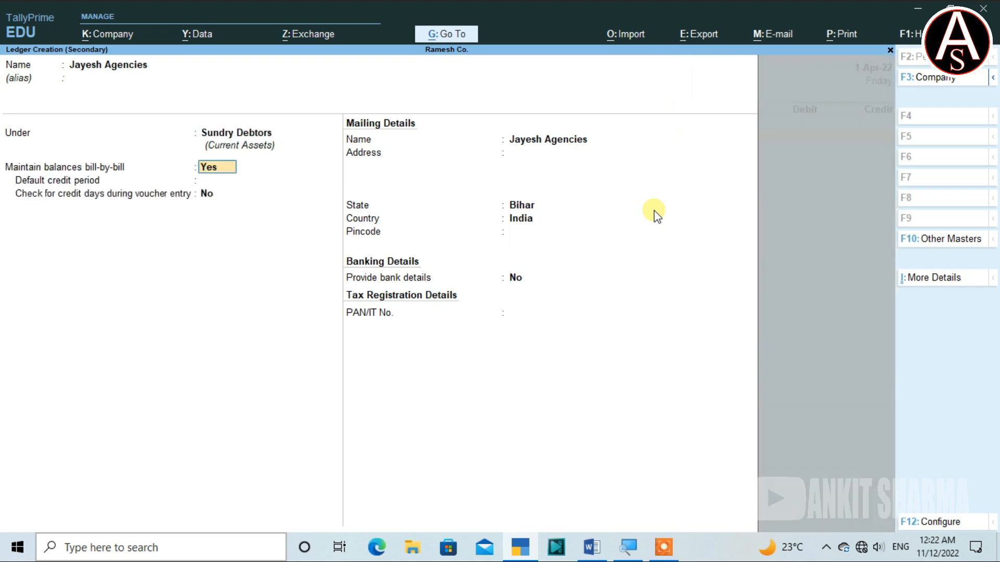
Keep bill-by-bill balances on, set a 15-day default credit period, save the ledger and leave the dispatch and party details at their defaults
key(Return)
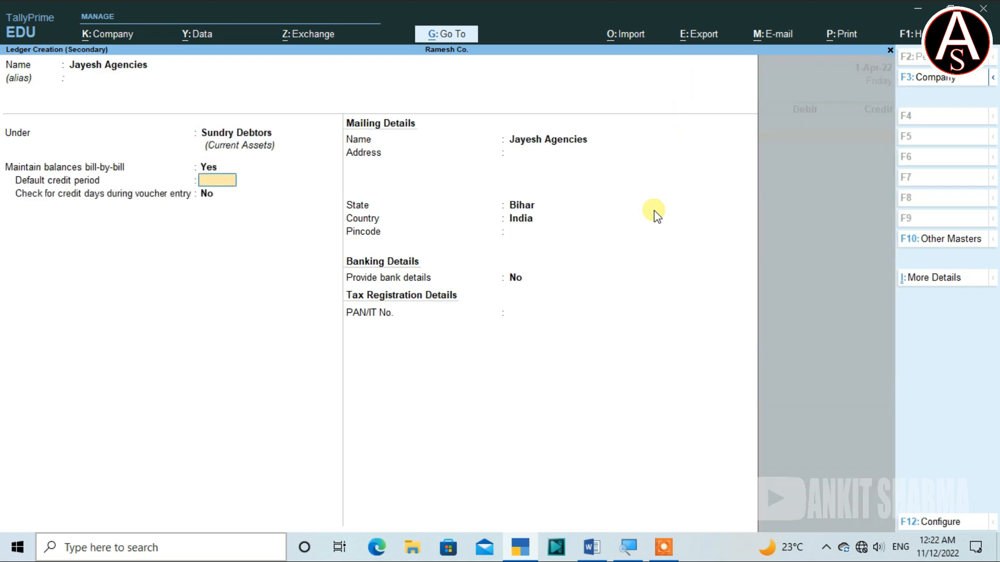
text(15)
key(Return)
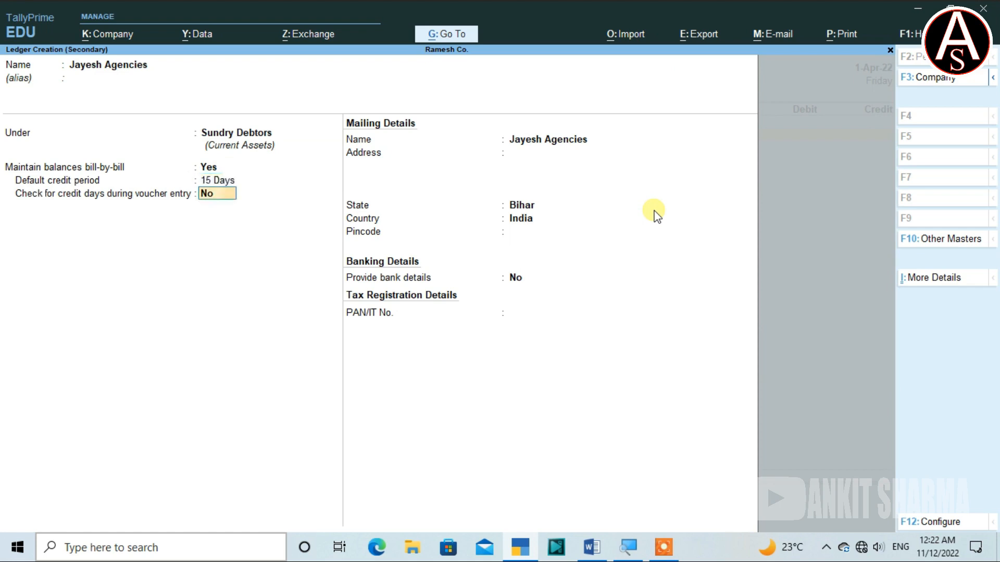
key(Return)
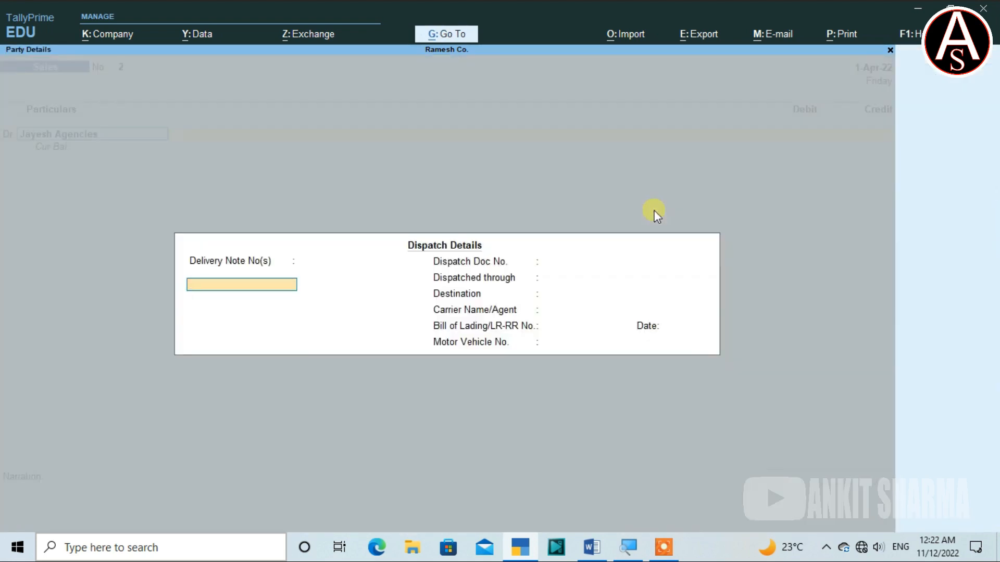
key(ctrl+a)
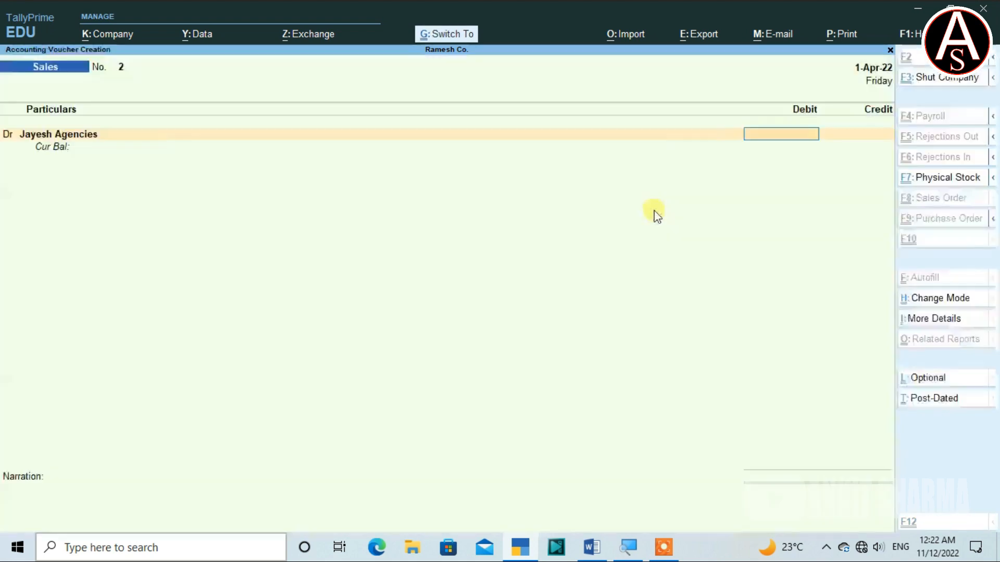
key(ctrl+a)
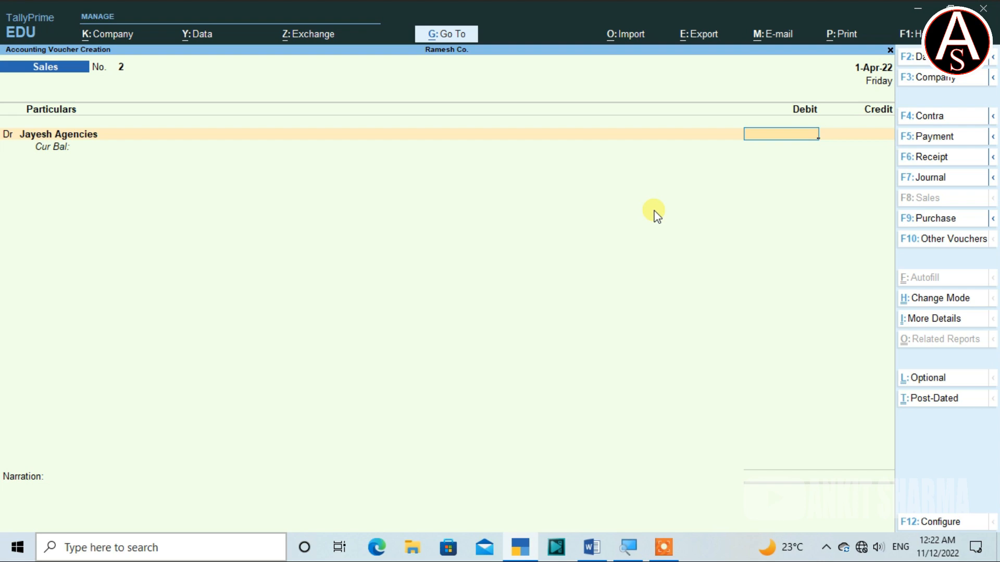
Debit Jayesh Agencies 17,000 and record it as a New Ref bill with the default reference name and credit period
text(17000)
key(Return)
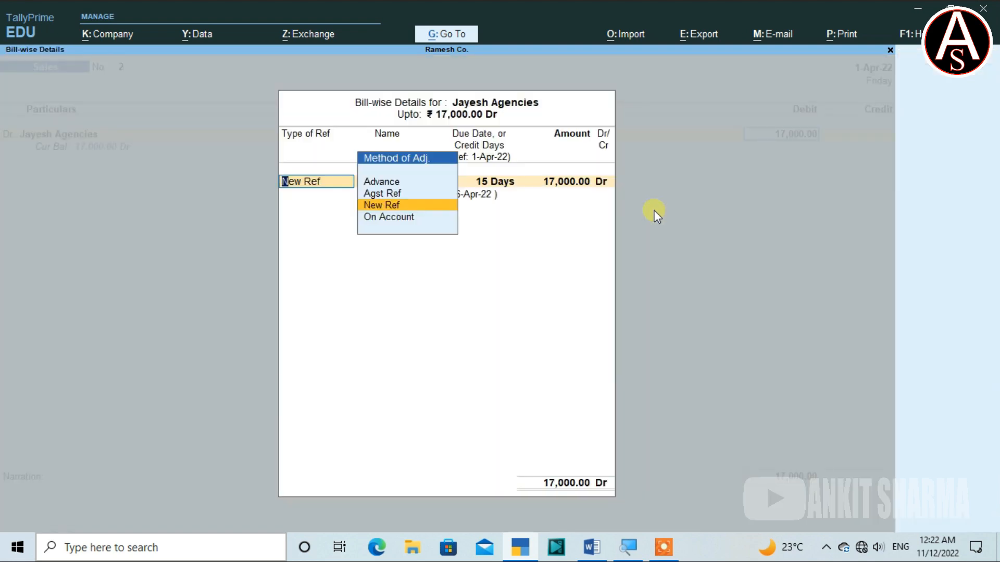
key(Return)
key(Return)
key(Return)
key(Return)
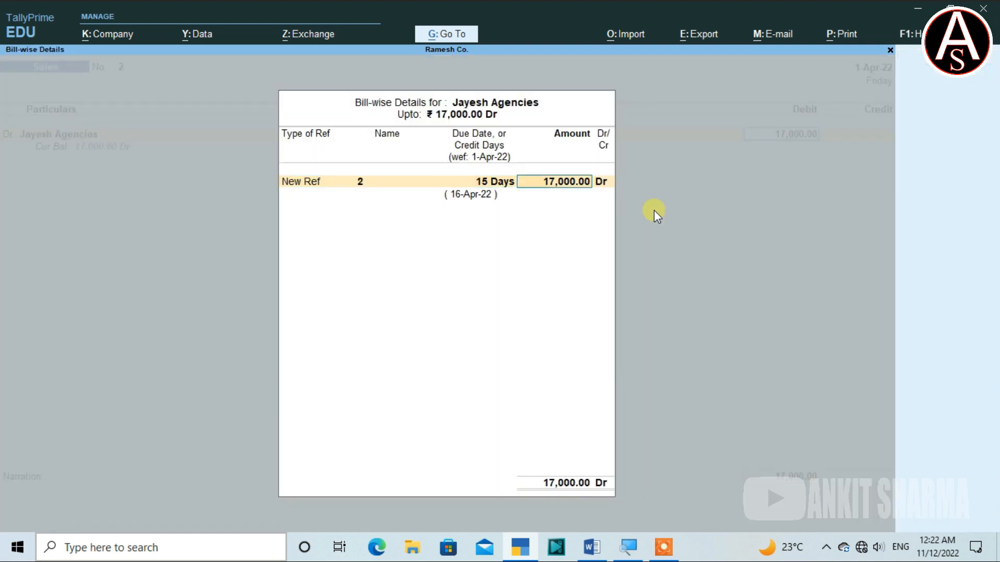
key(Return)
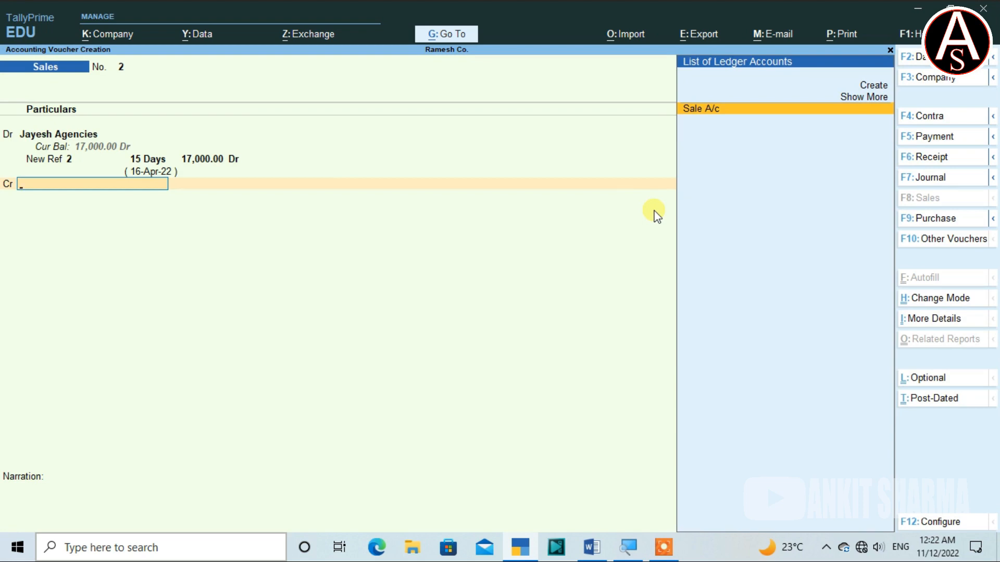
Credit Sale A/c with 17,000, leaving its inventory allocations blank
text(Sal)
key(Return)
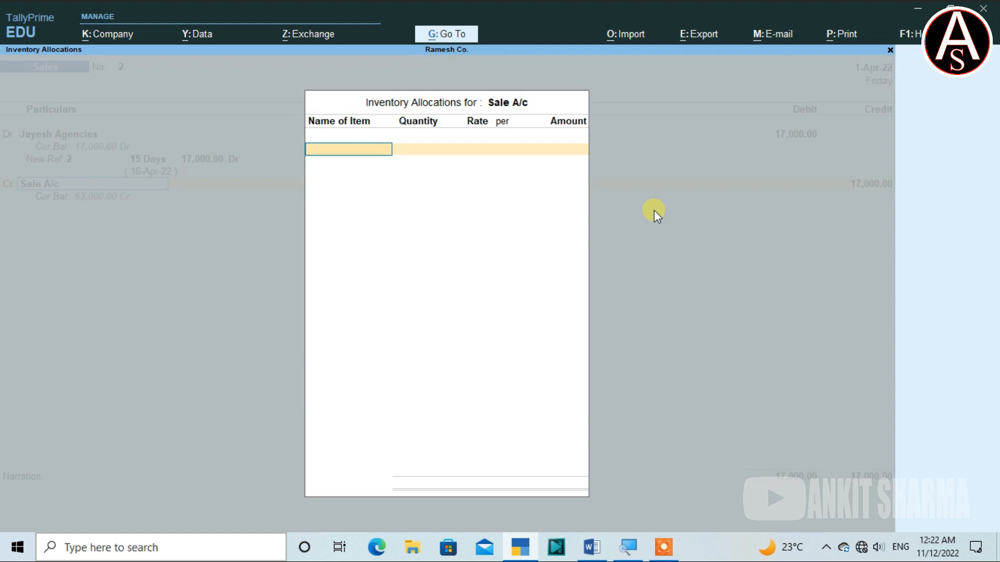
key(Return)
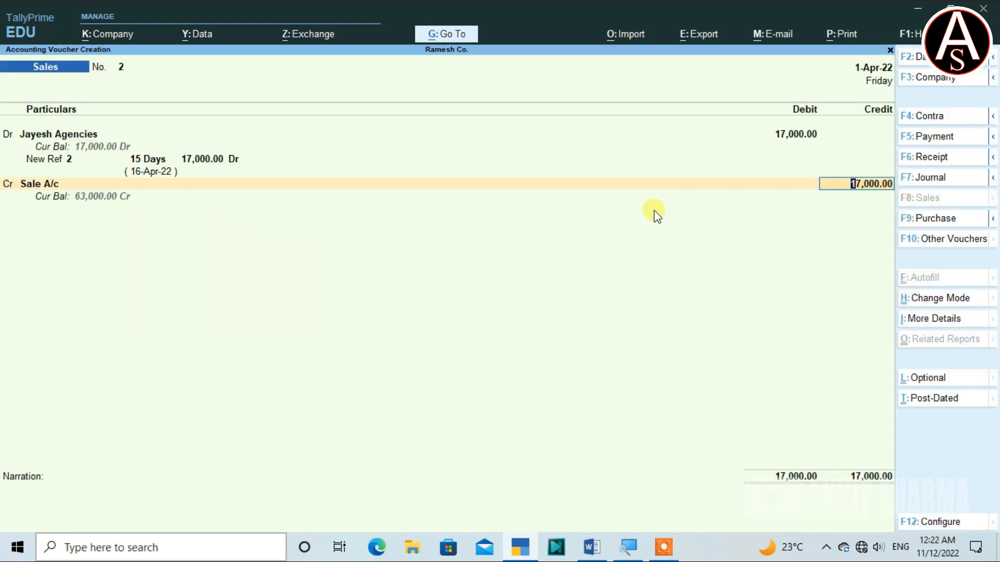
key(Return)
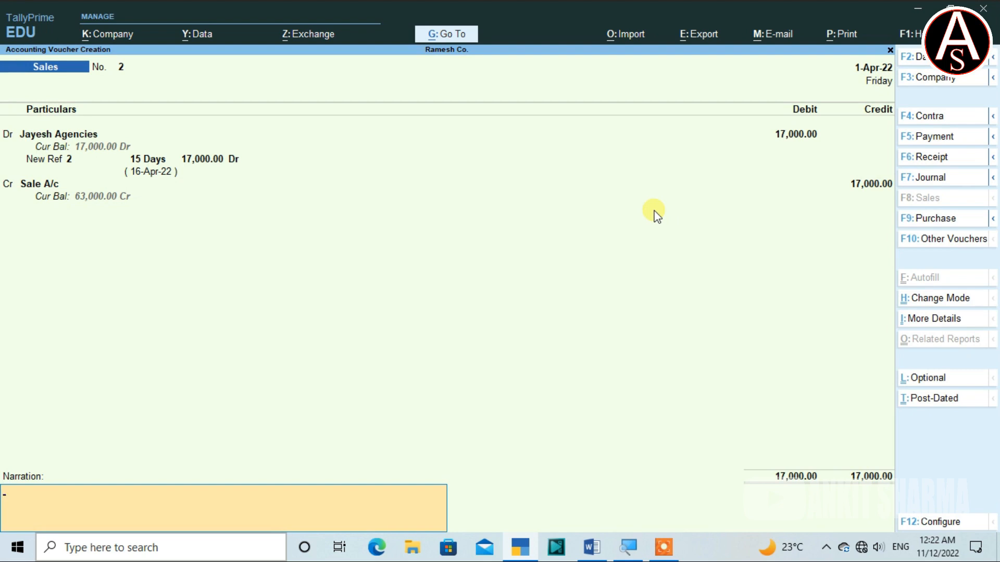
Add the narration "being goods sold on credit" and save the sales voucher
text(being goods sold on credit)
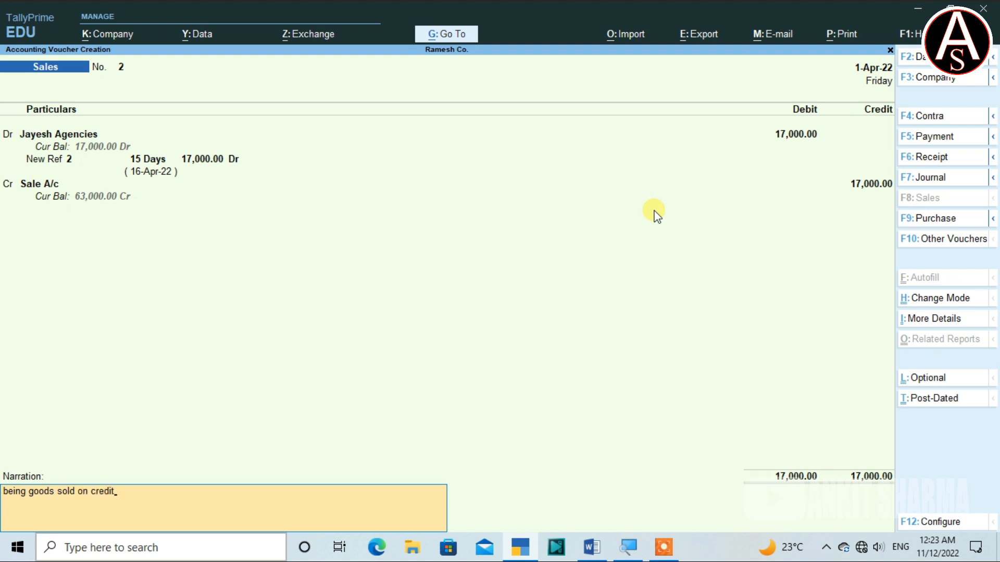
key(Return)
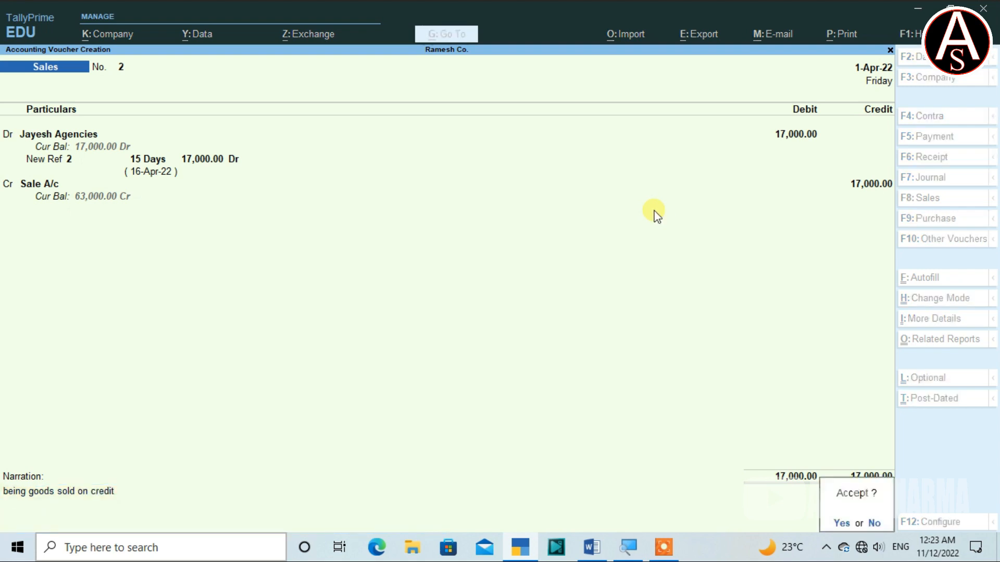
key(Return)
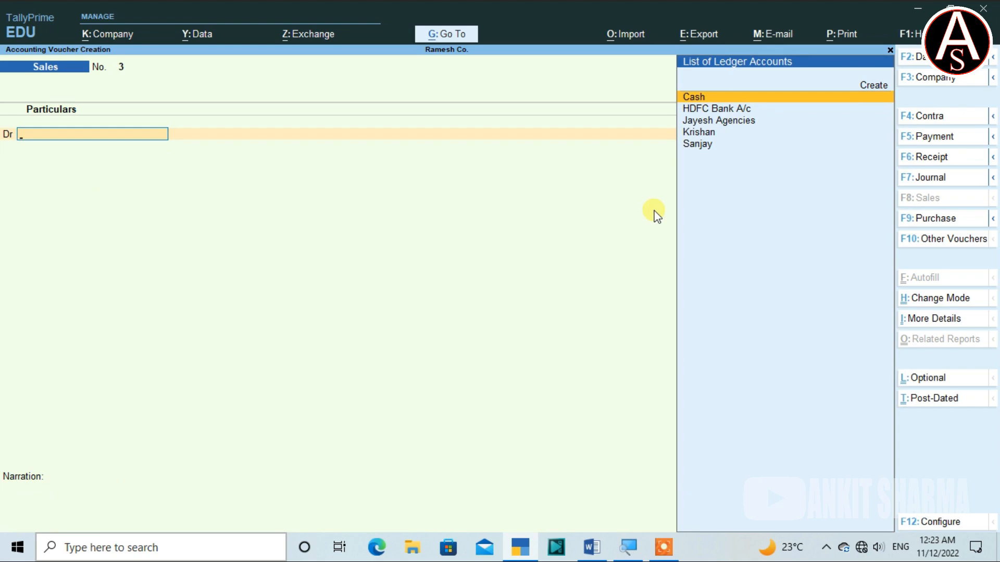
Check transaction 22 in the Word document, return to TallyPrime and start a Receipt voucher
key(alt+Tab)
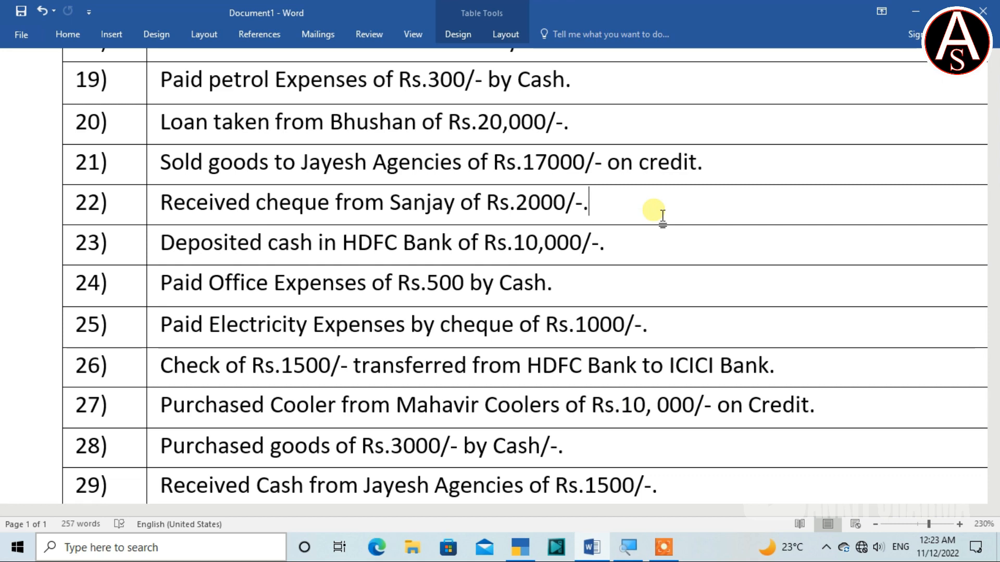
key(alt+Tab)
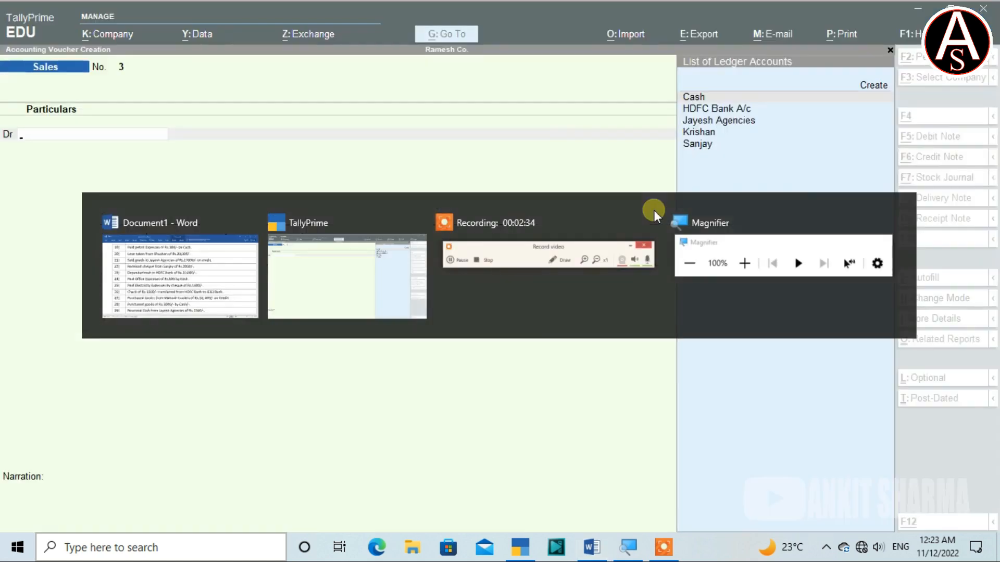
key(F6)
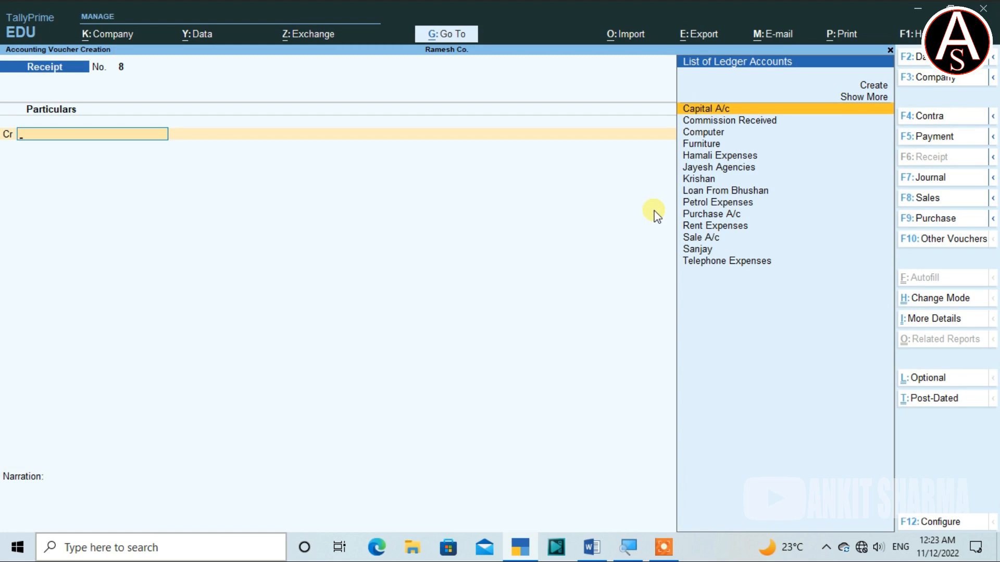
text(Sa)
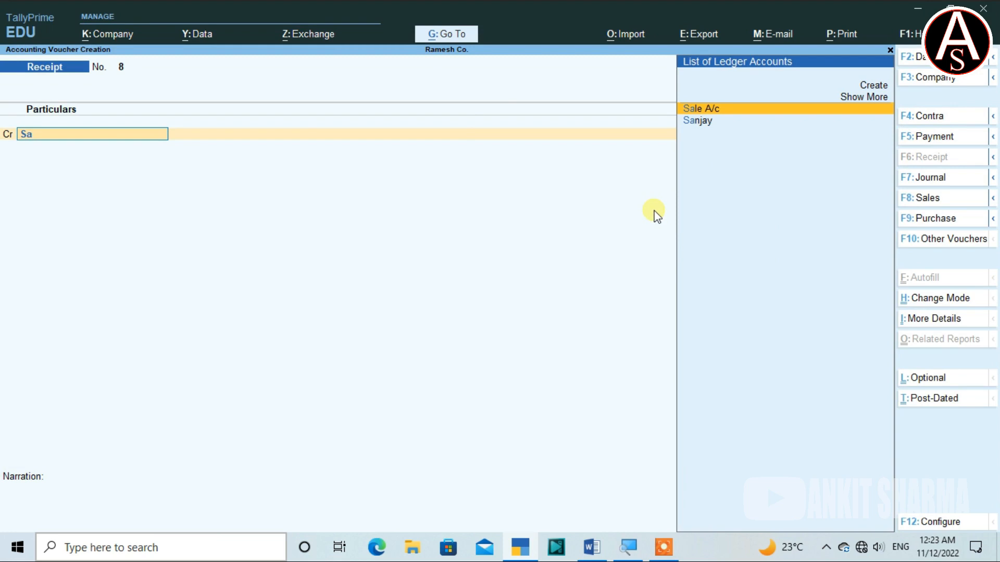
key(Return)
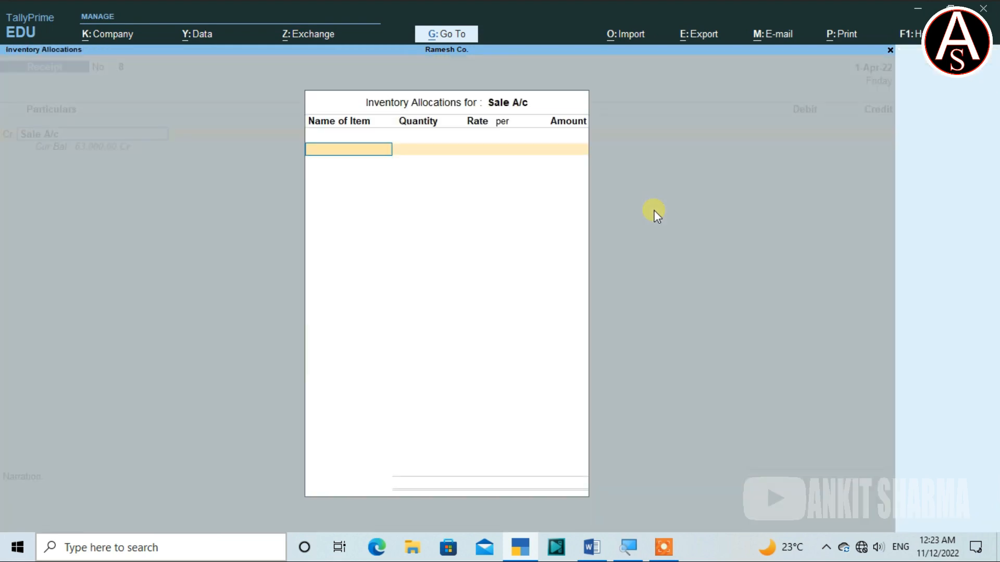
key(Escape)
Credit the customer ledger named in transaction 22 with 2,000, allocated as Agst Ref to pending bill 1
text(Sa)
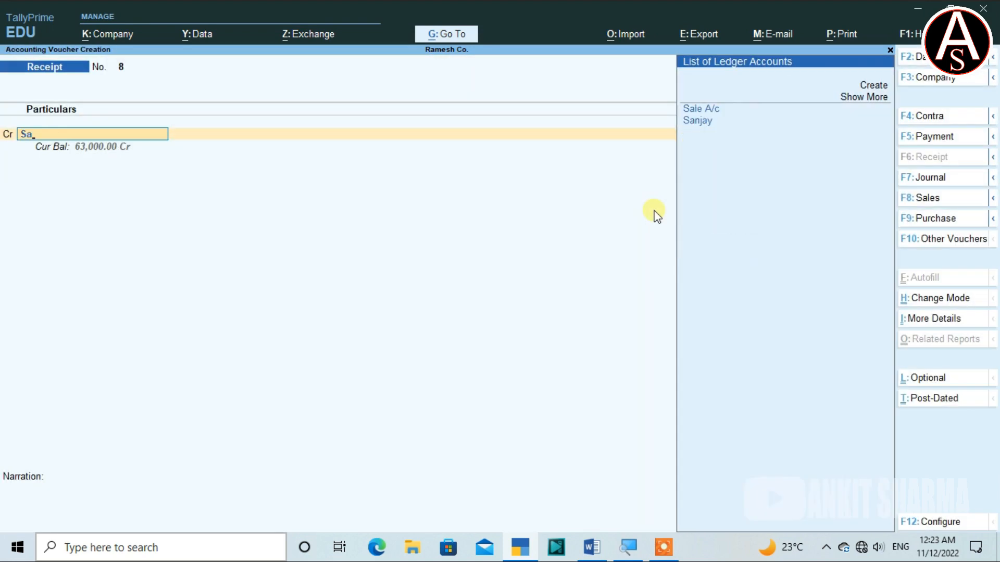
key(Down)
key(Return)
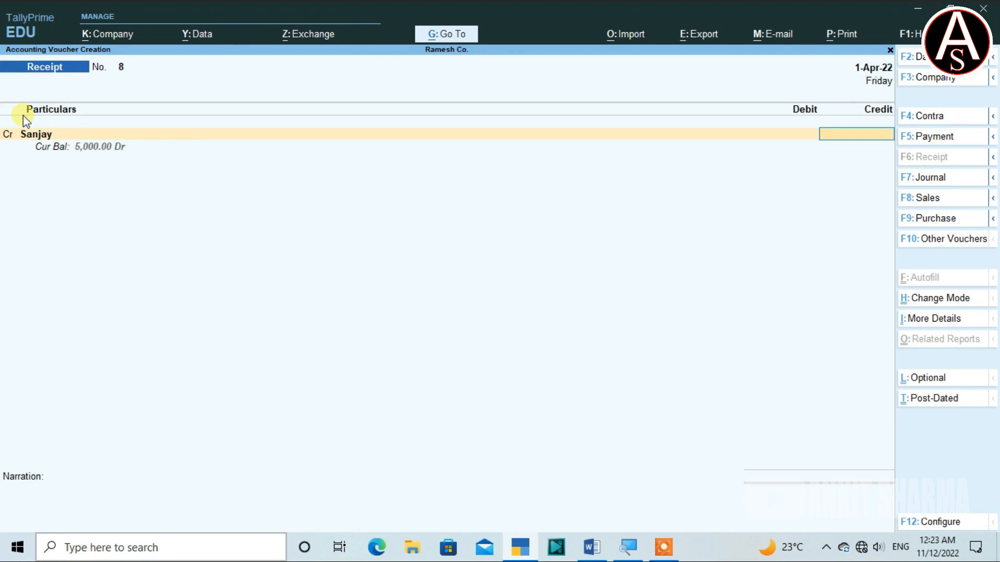
text(2000)
key(Return)
key(Return)
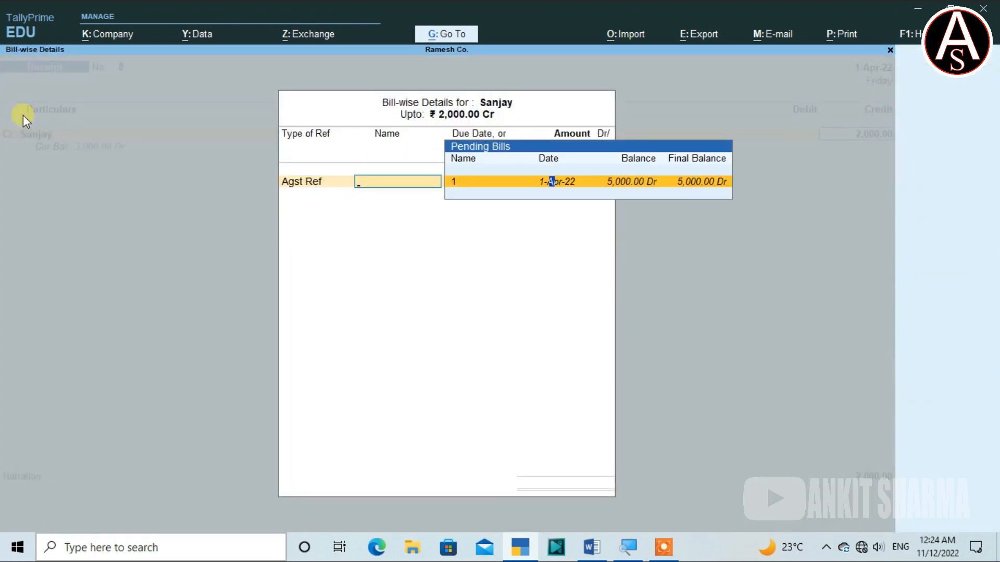
key(Return)
key(Return)
key(Return)
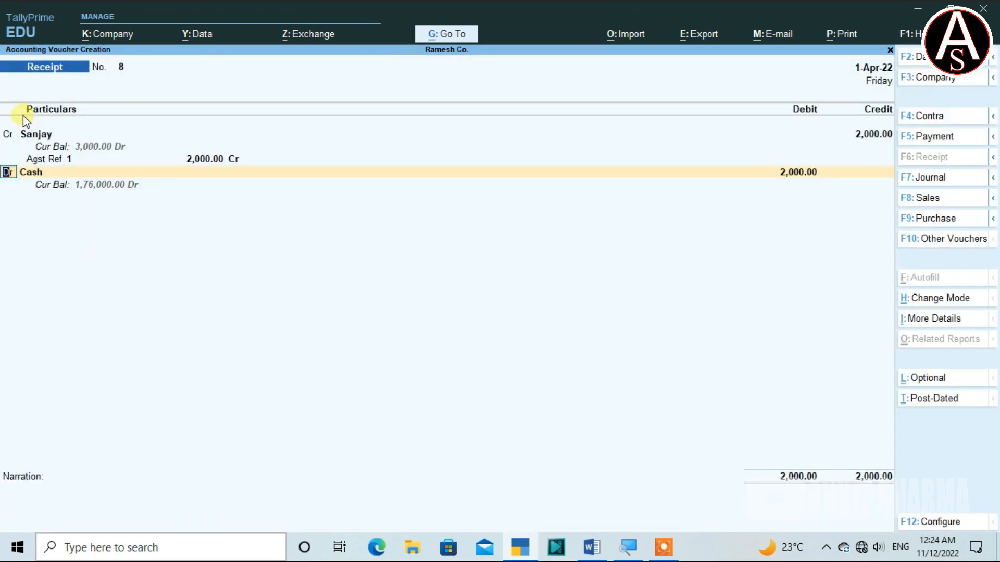
Debit Cash with 2,000 and save the receipt voucher without a narration
key(Return)
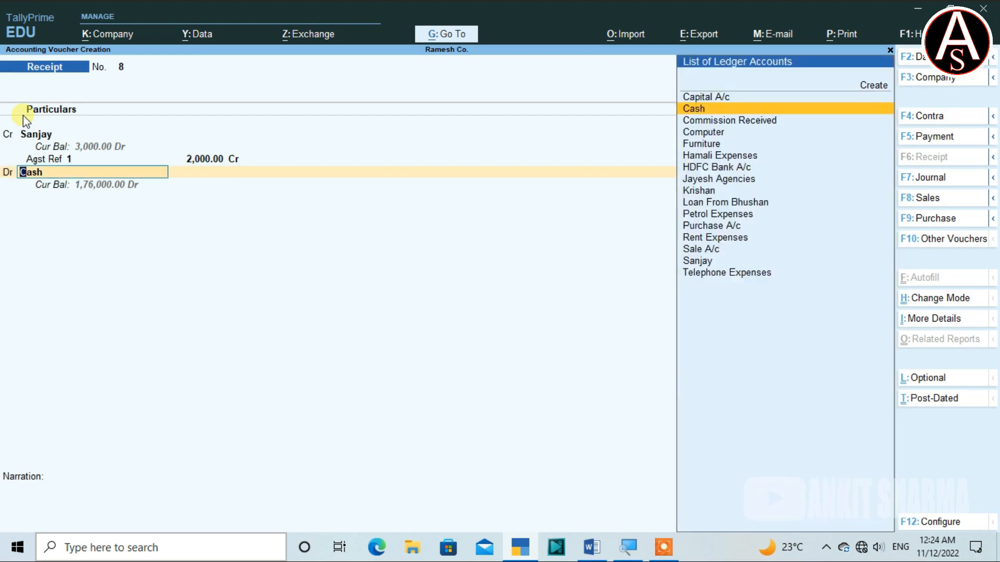
key(Return)
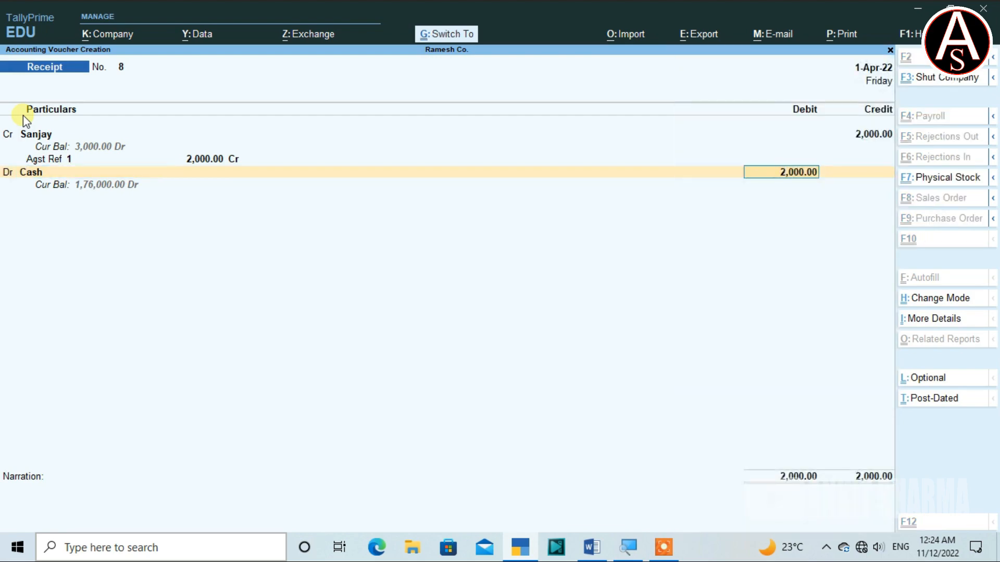
key(ctrl+a)
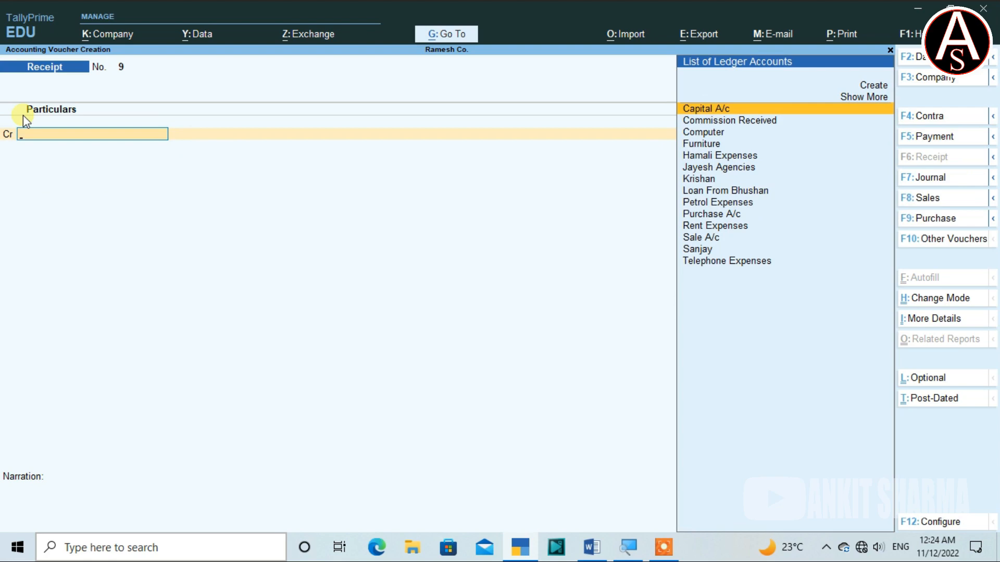
Check transaction 23 in the Word document, return to TallyPrime and credit Cash with 10,000 in a Contra voucher
key(alt+Tab)
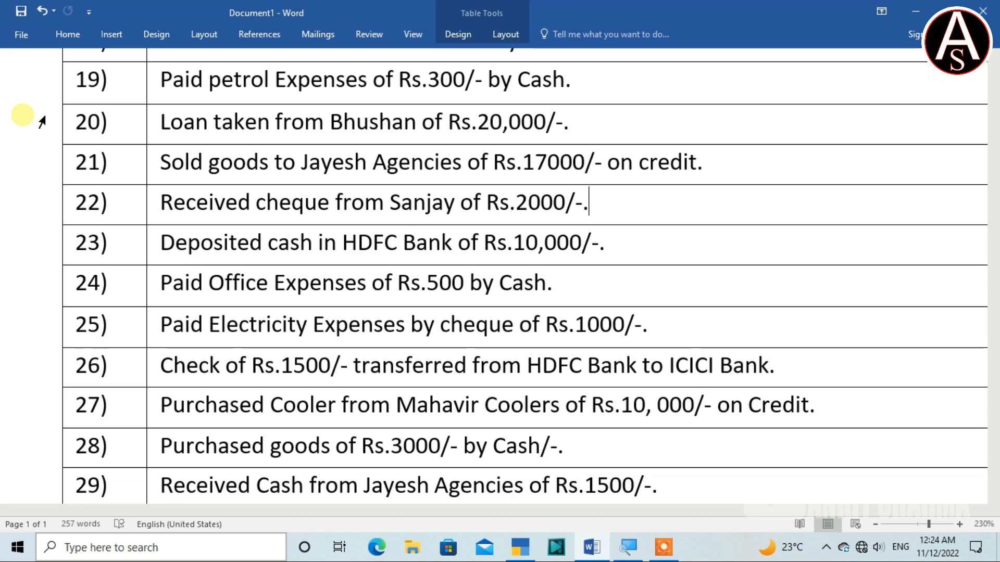
key(alt+Tab)
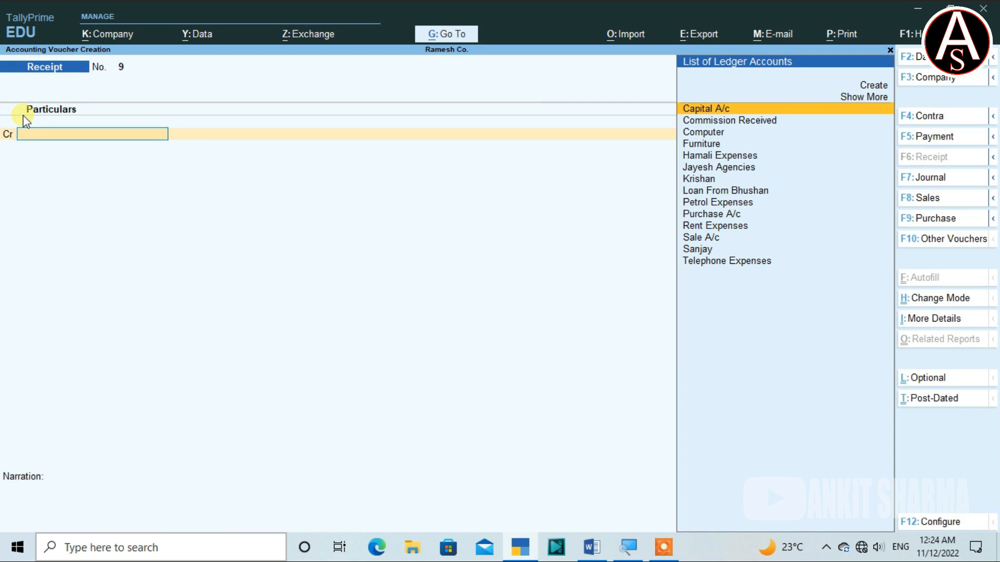
key(F4)
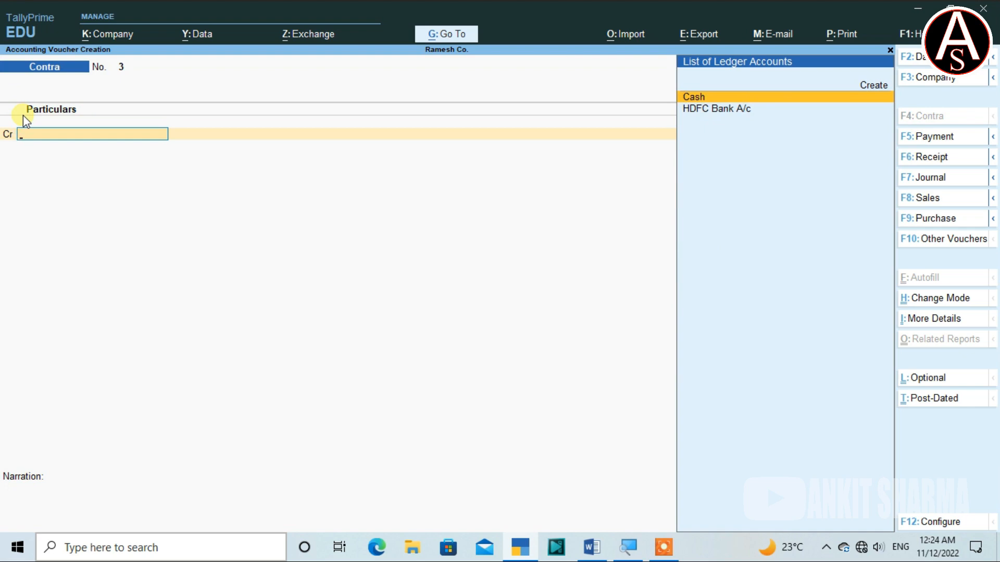
key(Return)
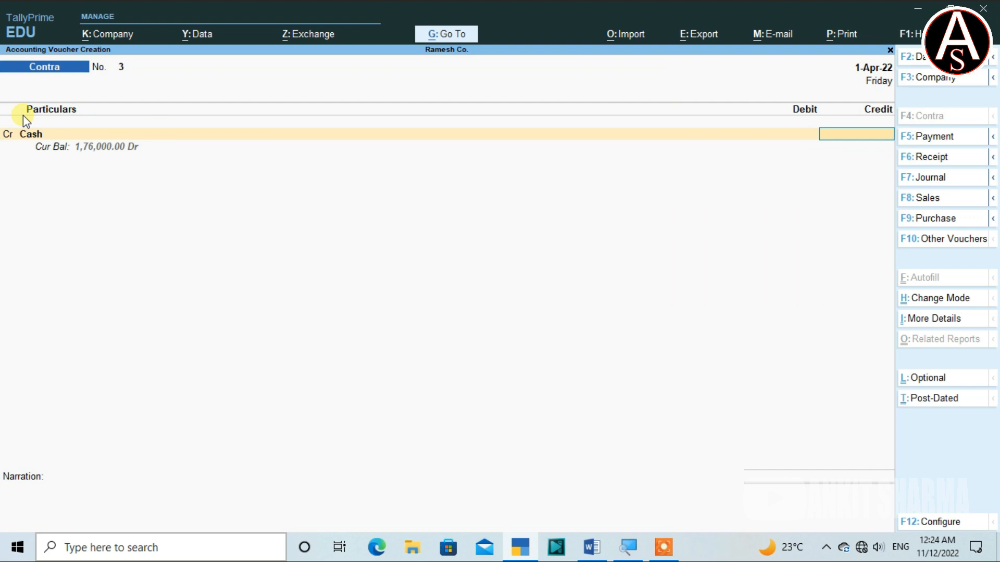
text(10000)
key(Return)
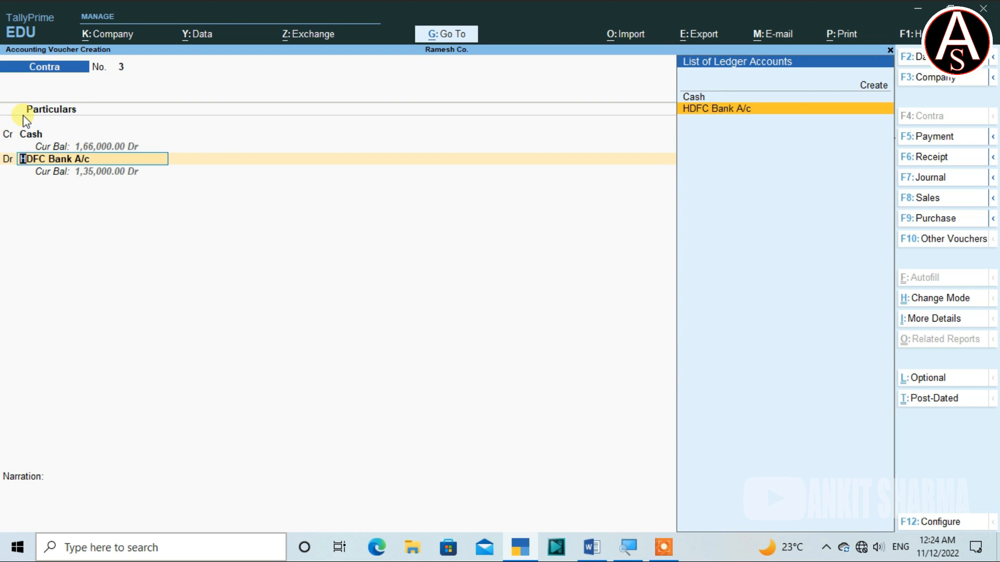
Debit HDFC Bank A/c with 10,000 using the Cash bank allocation without a bank name, and save the contra voucher
key(Return)
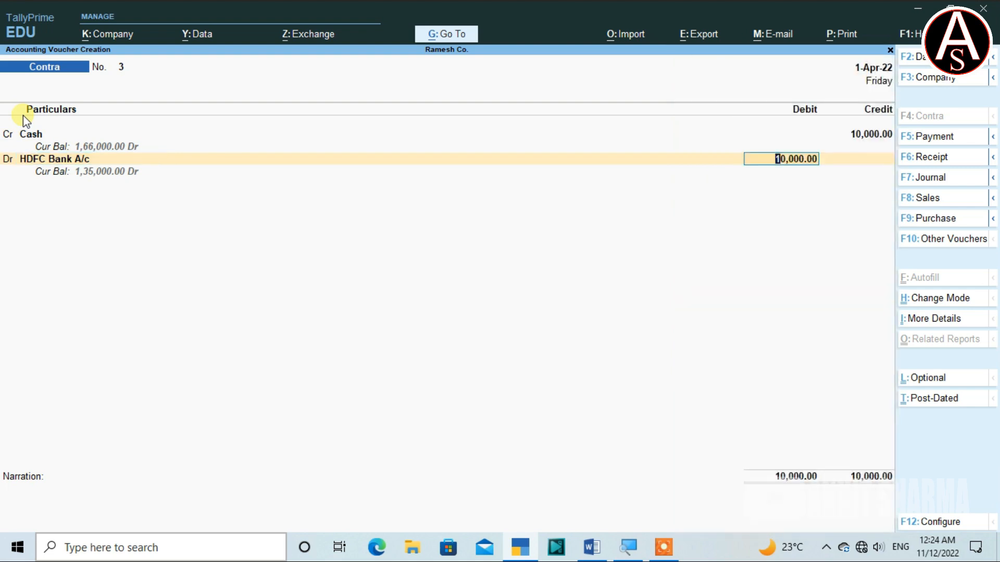
key(Return)
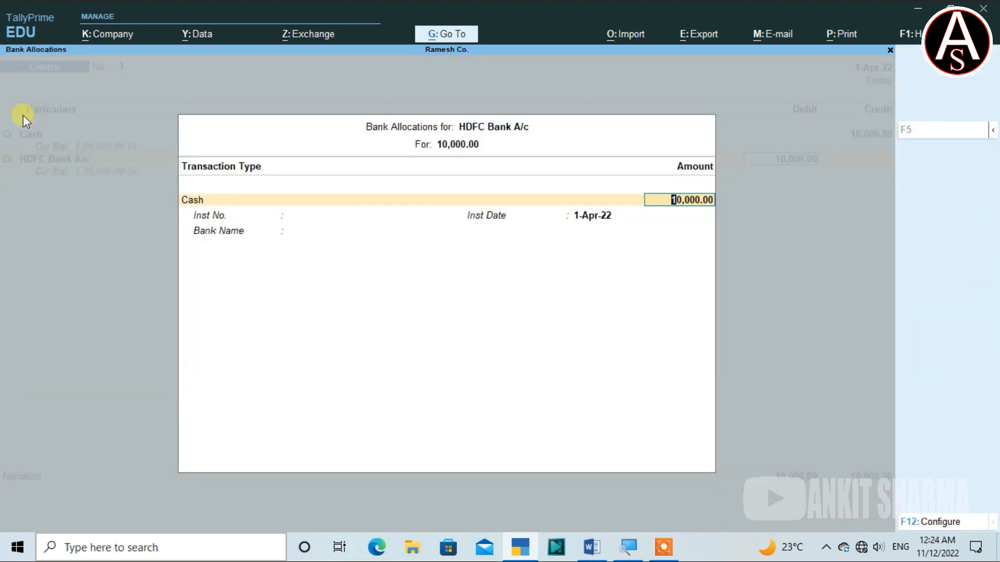
key(Return)
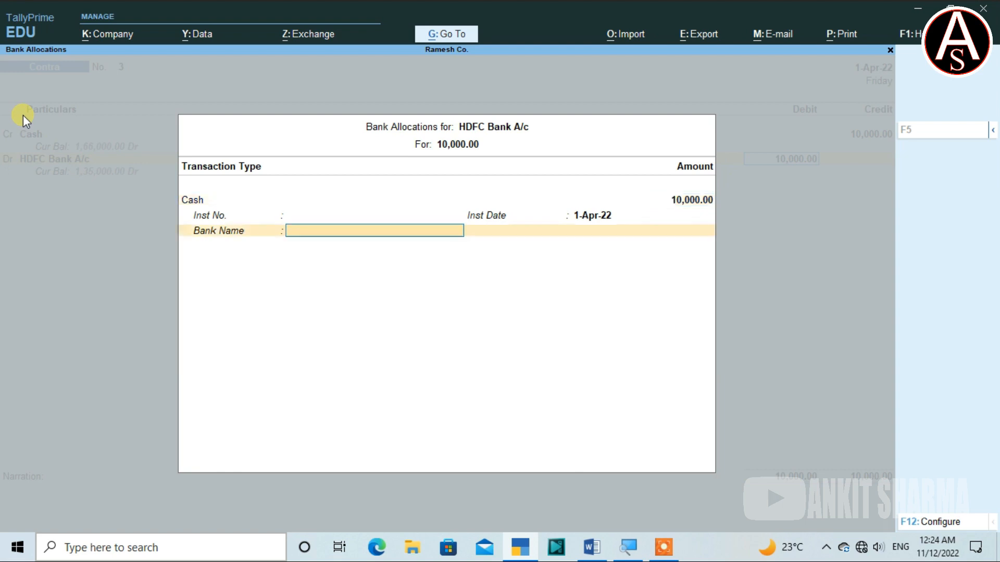
key(Return)
key(Return)
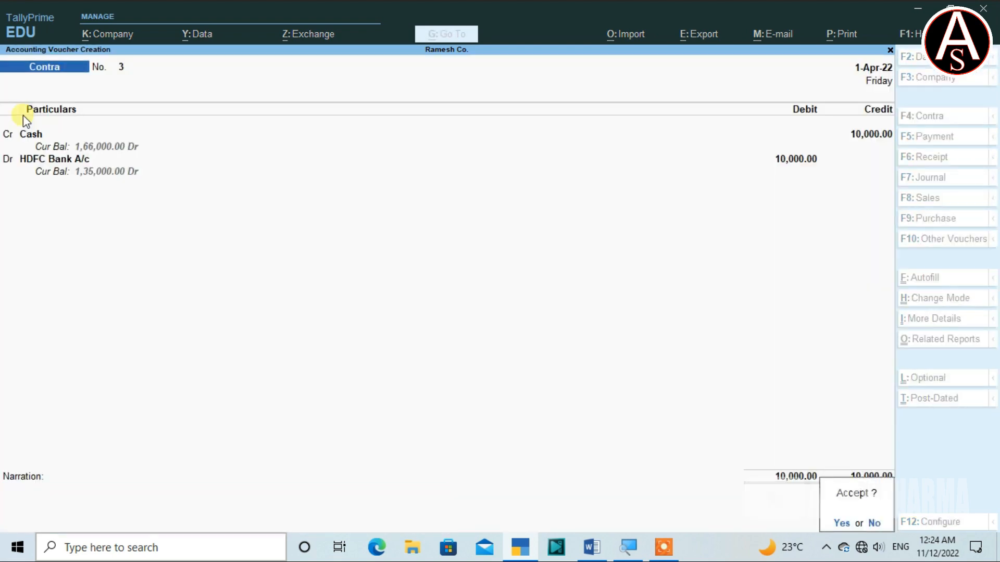
key(Return)
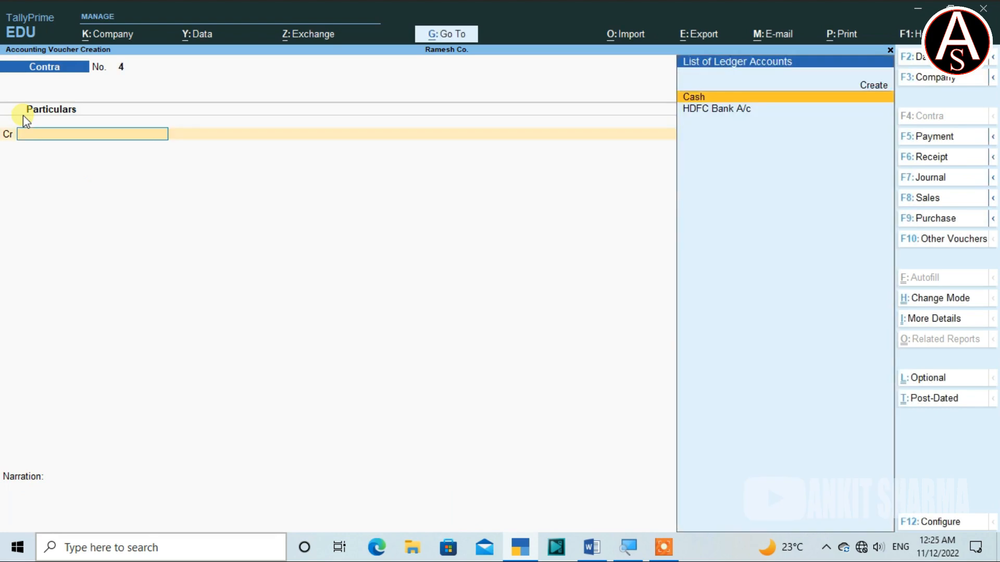
Check transaction 24 in the Word document, return to TallyPrime and start a Payment voucher
key(alt+Tab)
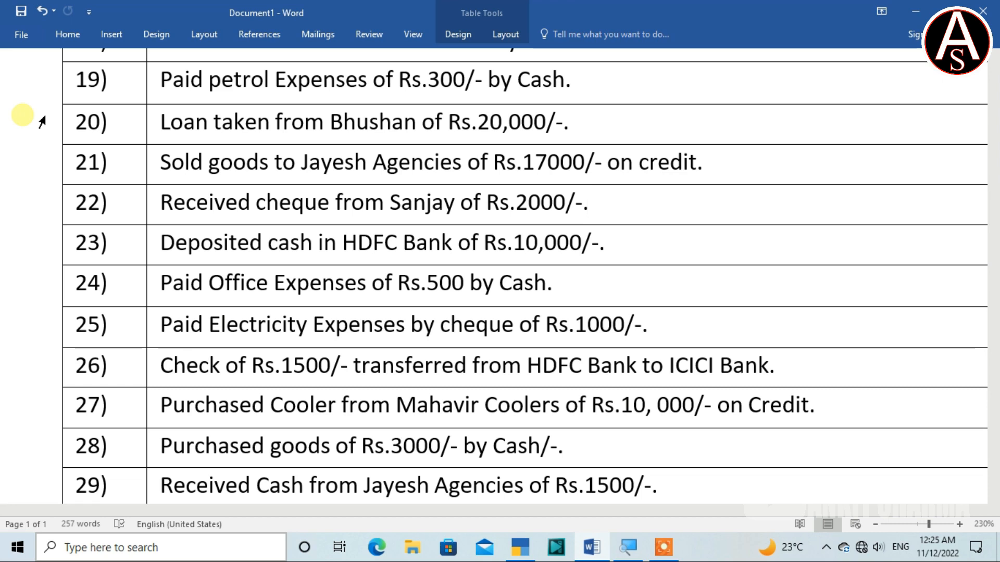
key(alt+Tab)
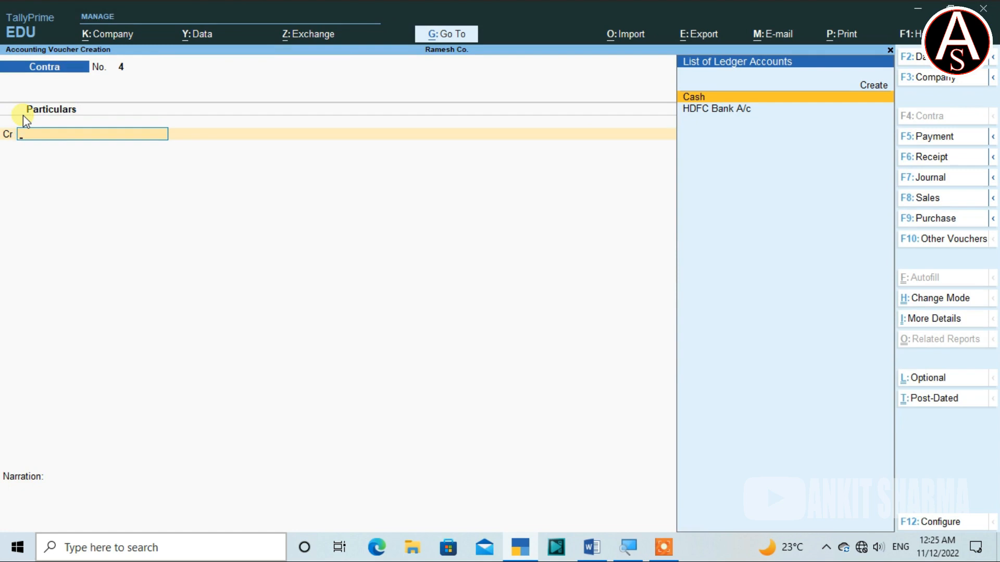
key(F5)
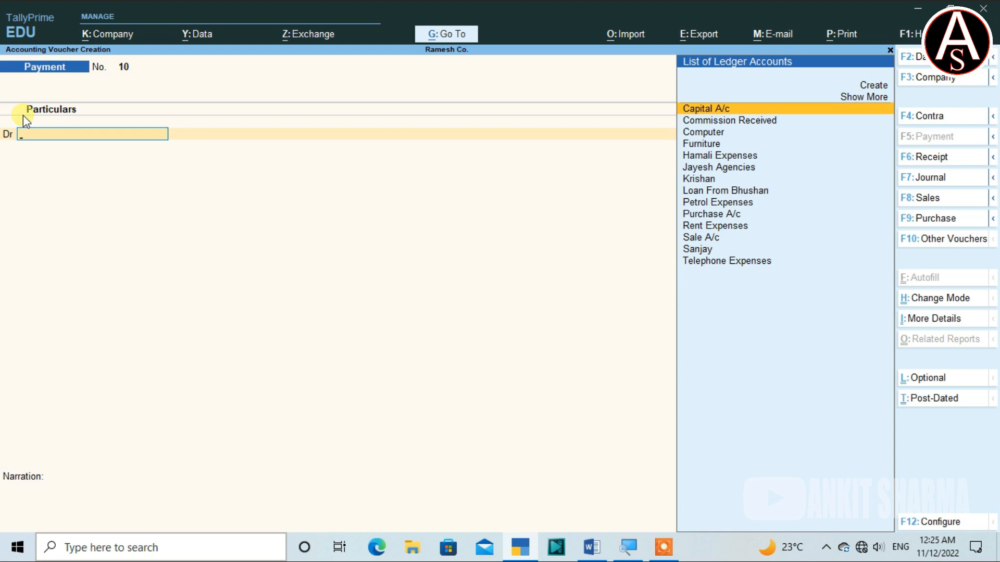
text(o)
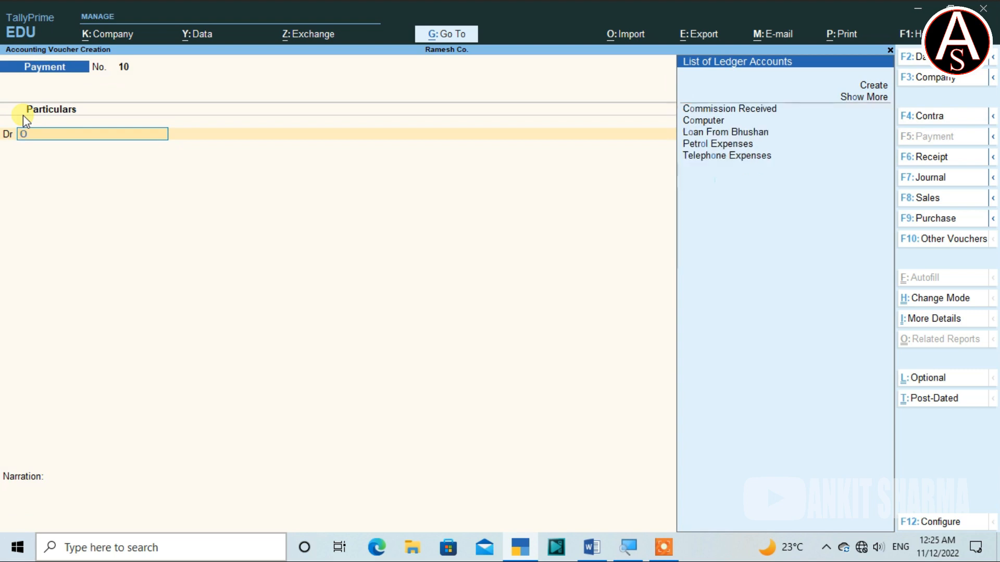
key(BackSpace)
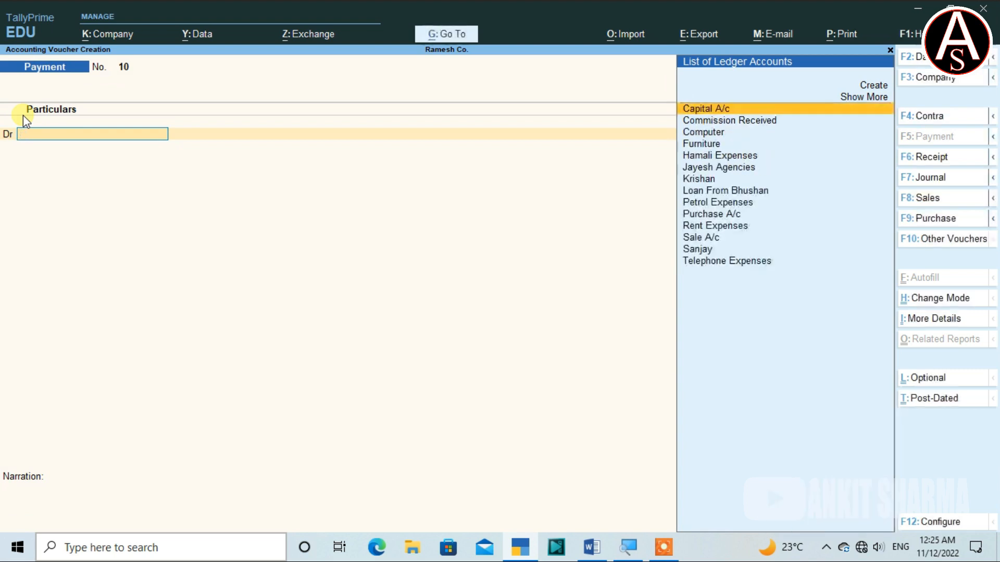
Create an Office Expenses ledger under Indirect Expenses from within the payment voucher and save it
key(alt+c)
text(Off)
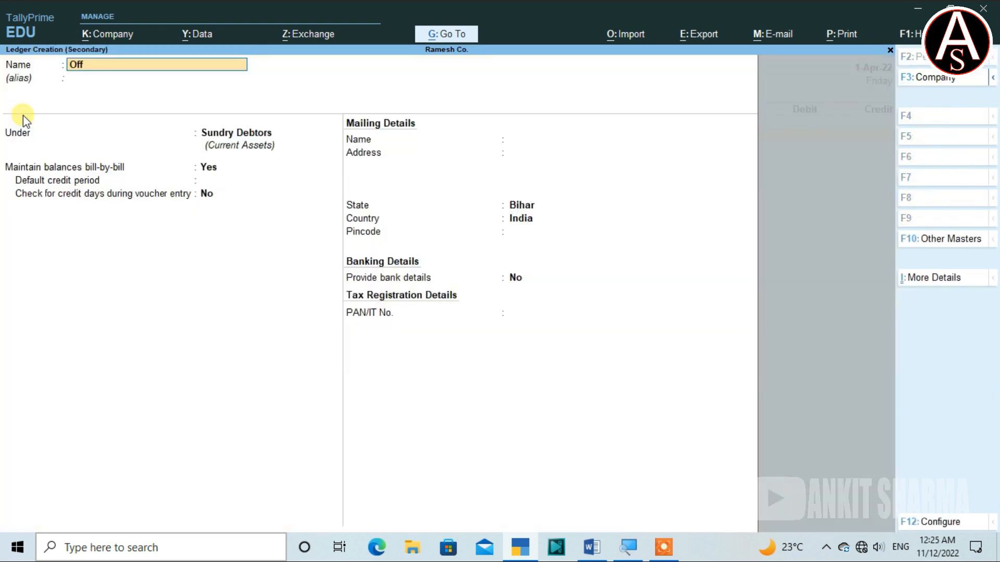
text(ice Expenses)
key(Return)
key(Return)
text(In)
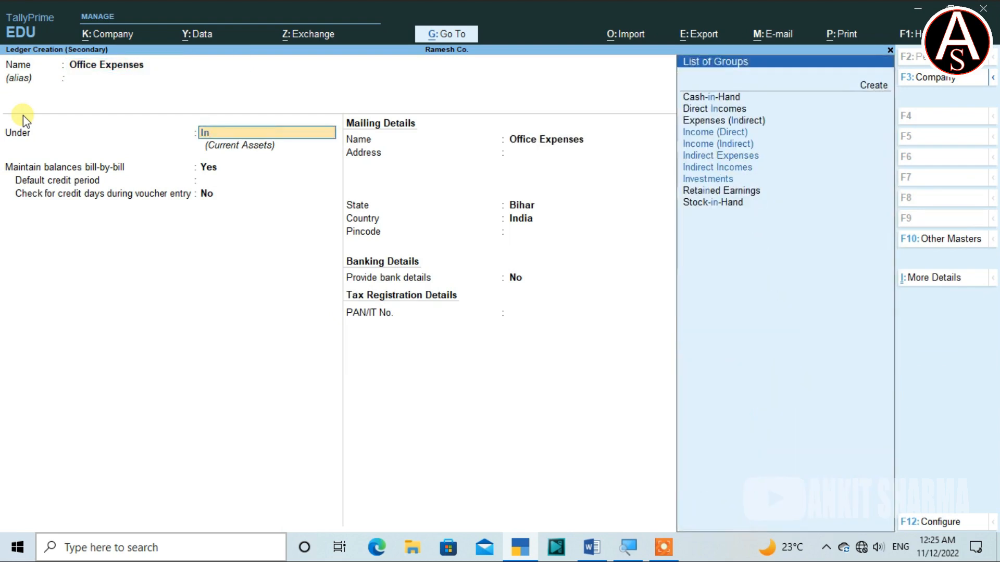
key(Down)
key(Down)
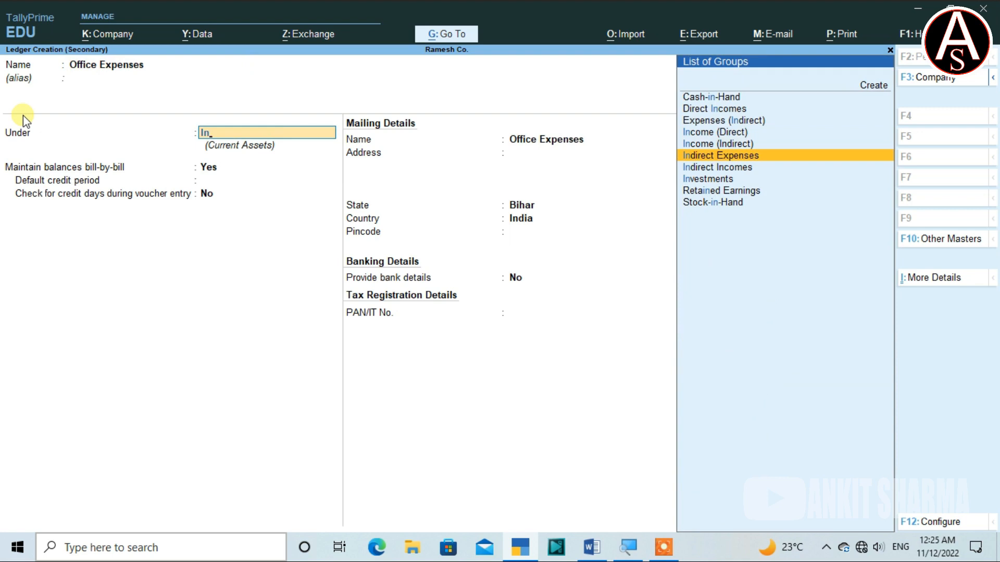
key(Return)
key(Return)
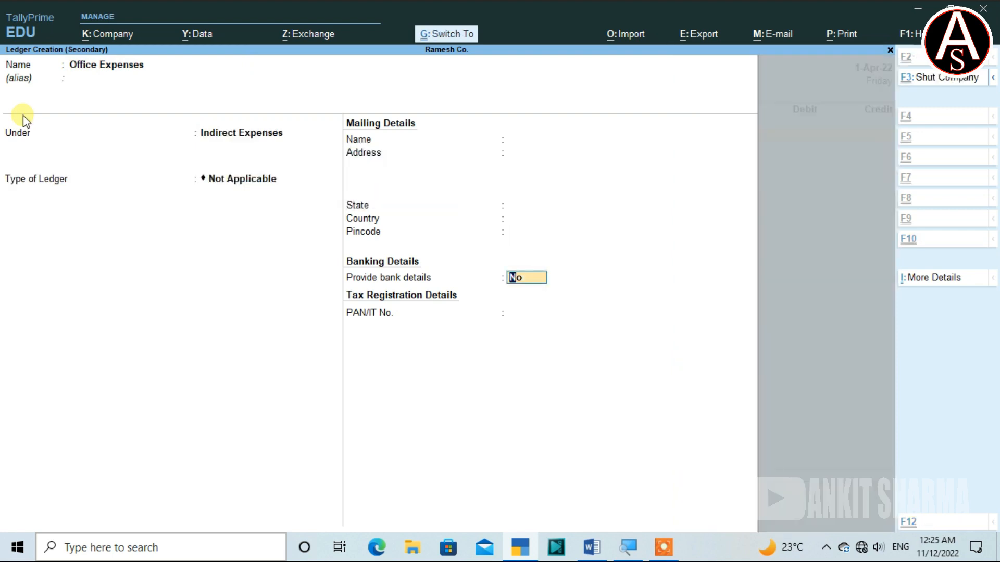
key(ctrl+a)
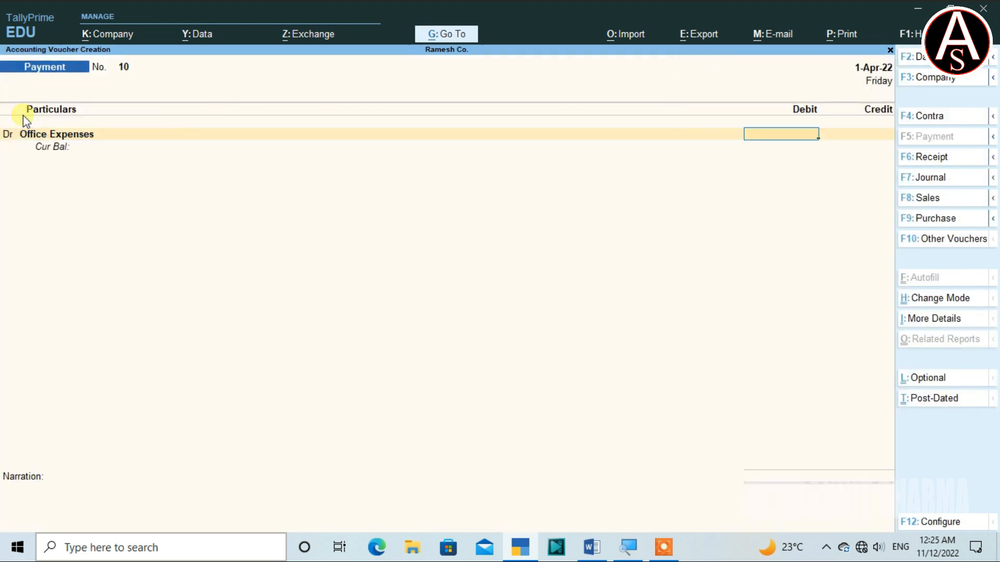
Debit Office Expenses and credit Cash with 500, leave the narration blank and save the payment voucher
text(500)
key(Return)
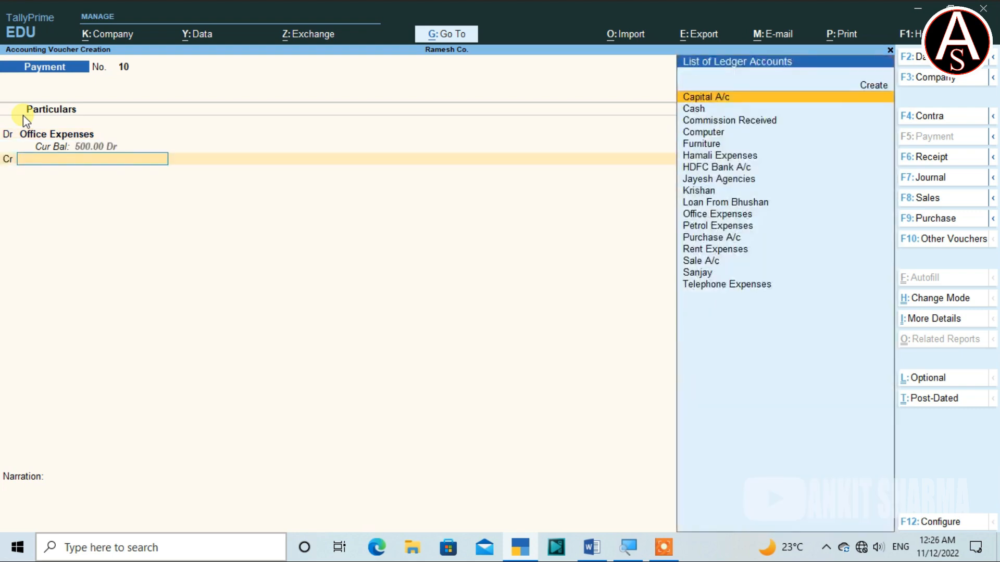
text(Cas)
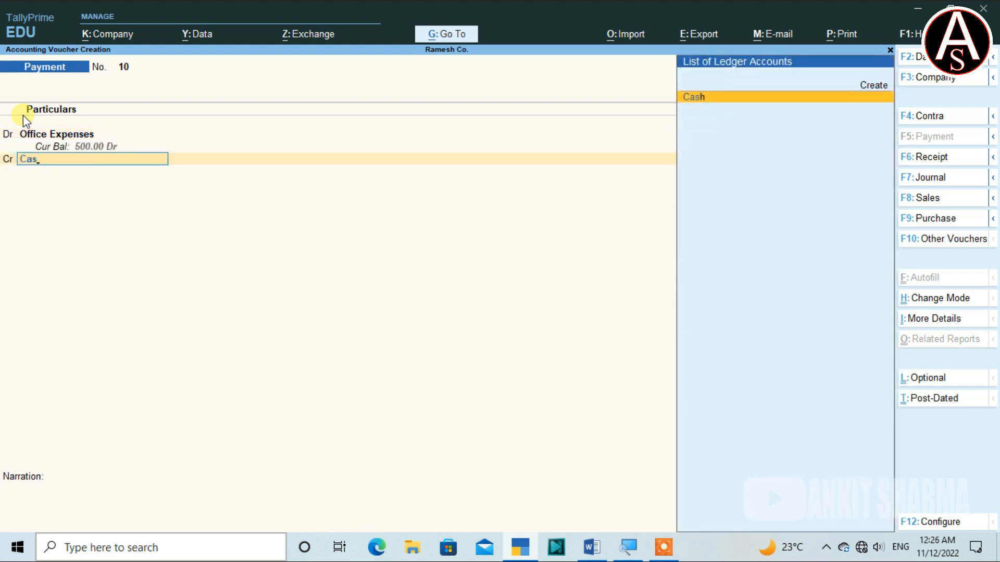
key(Return)
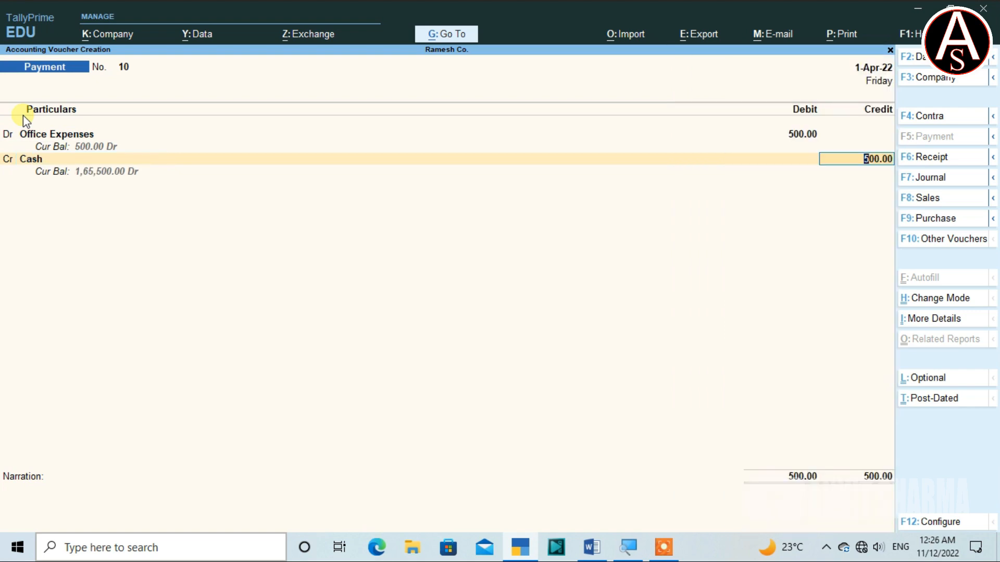
key(Return)
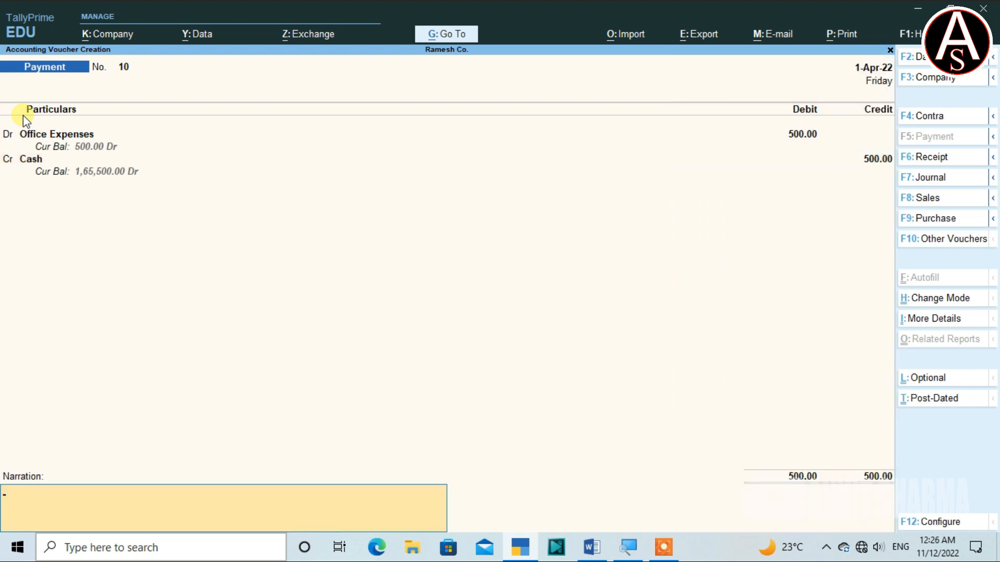
key(Return)
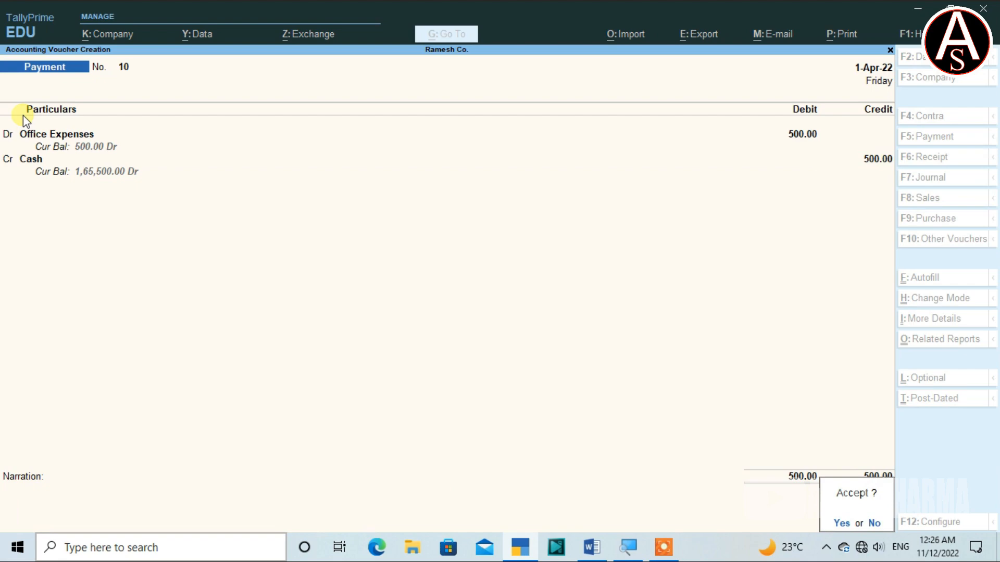
key(Return)
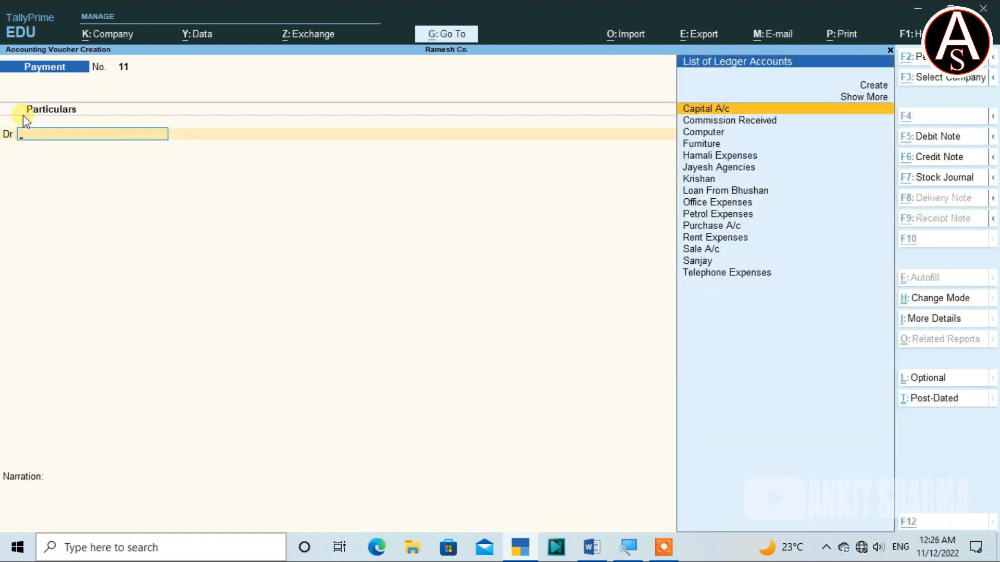
Switch to the Word document to review transactions 24 and 25, and return to the blank payment voucher in TallyPrime
key(alt+Tab)
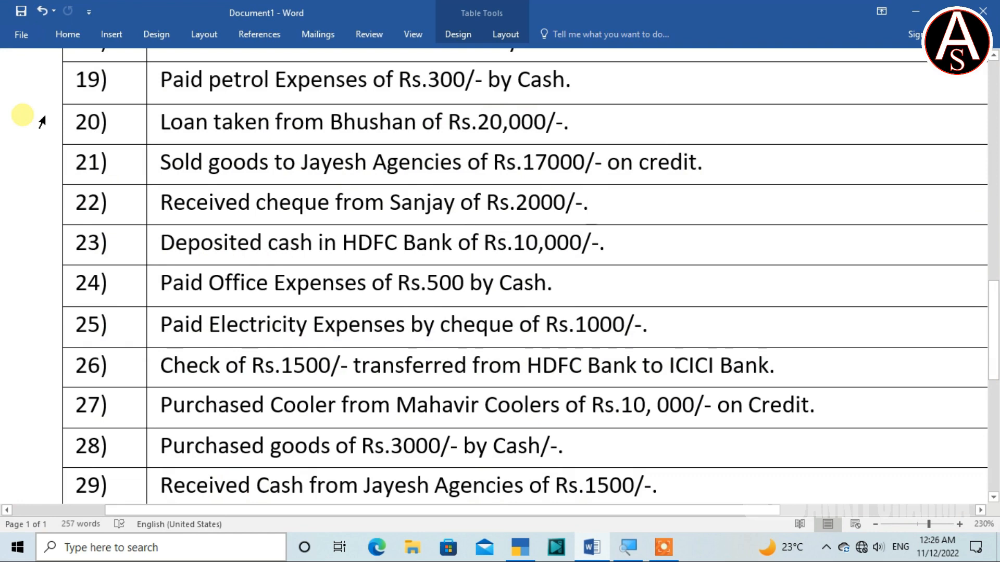
drag(161, 284, 538, 304)
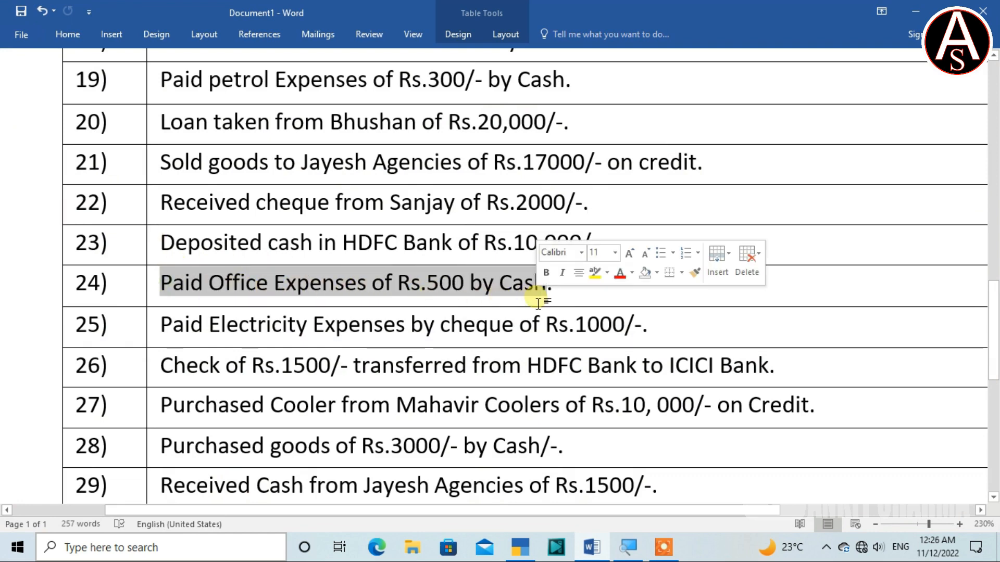
click(562, 291)
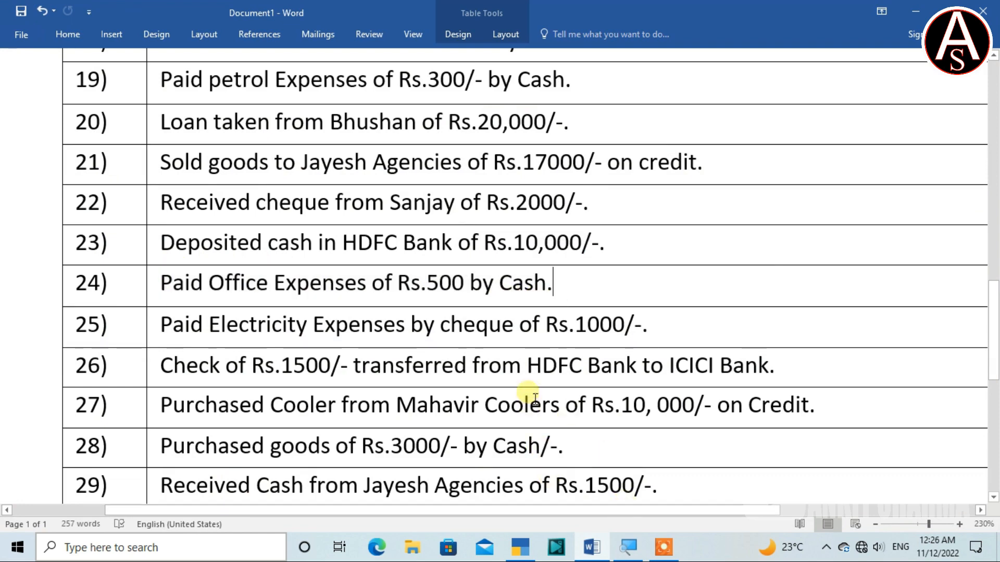
key(alt+Tab)
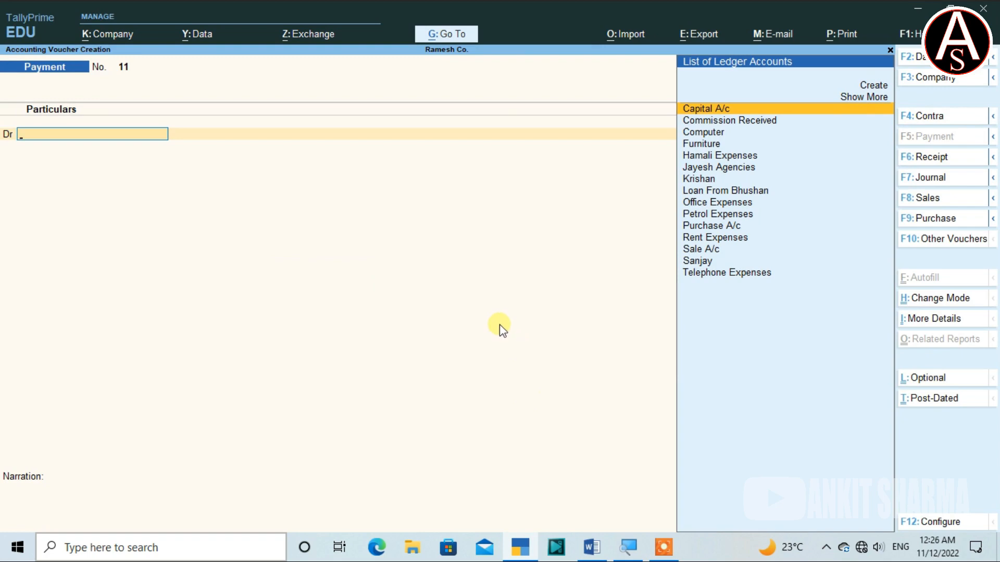
key(alt+Tab)
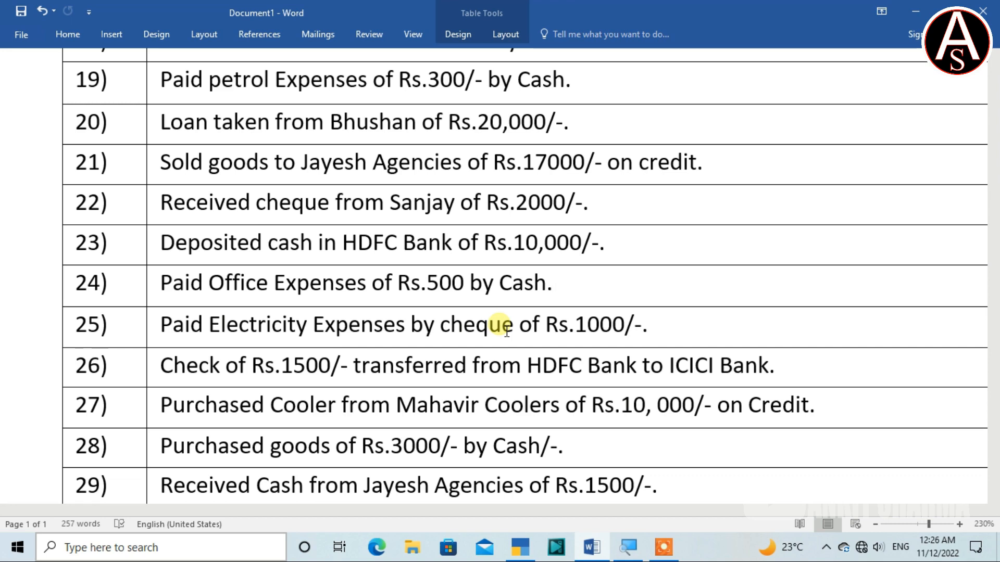
key(alt+Tab)
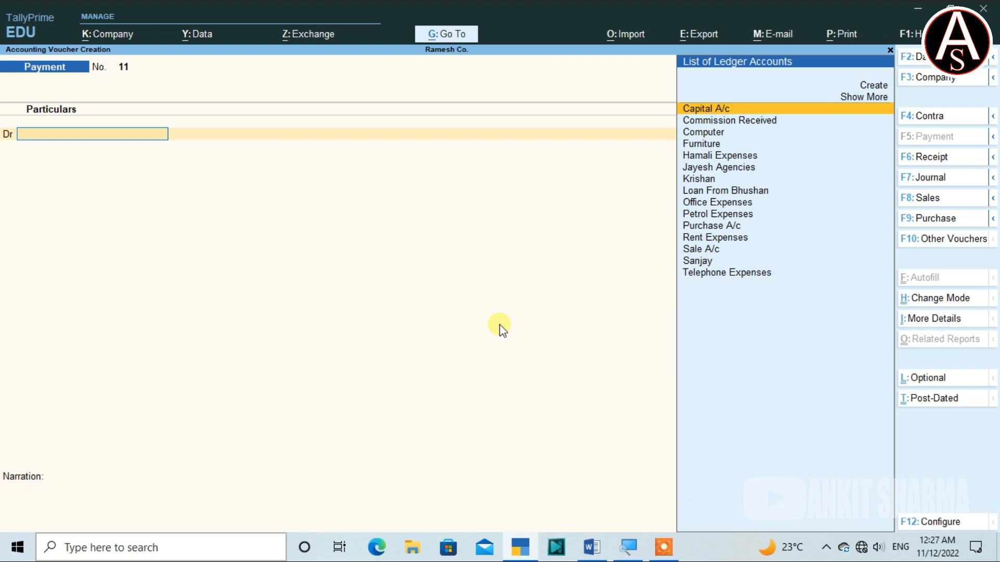
Create an Electricity Expenses ledger under Indirect Expenses from within the payment voucher and save it
key(alt+c)
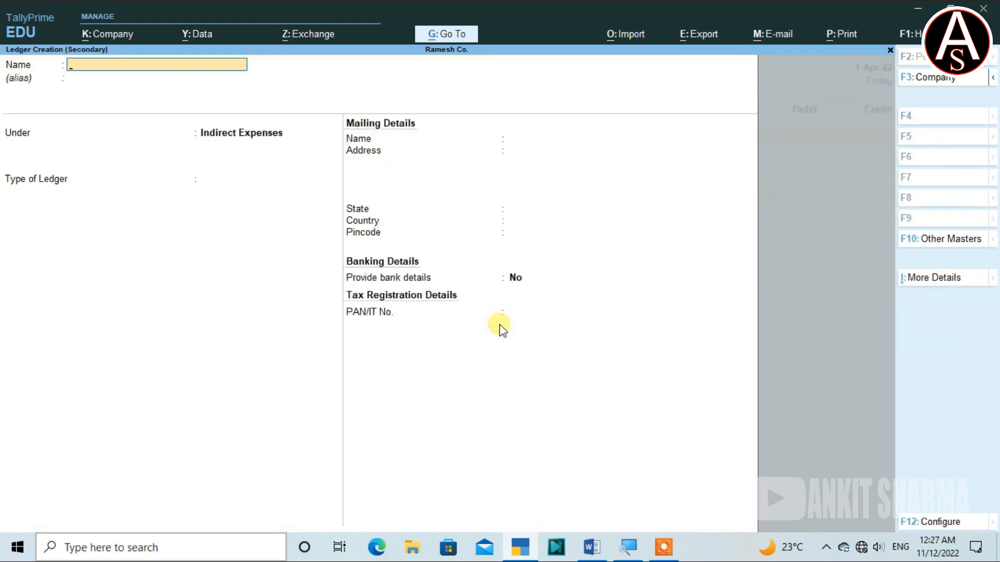
text(Electricity Expenses)
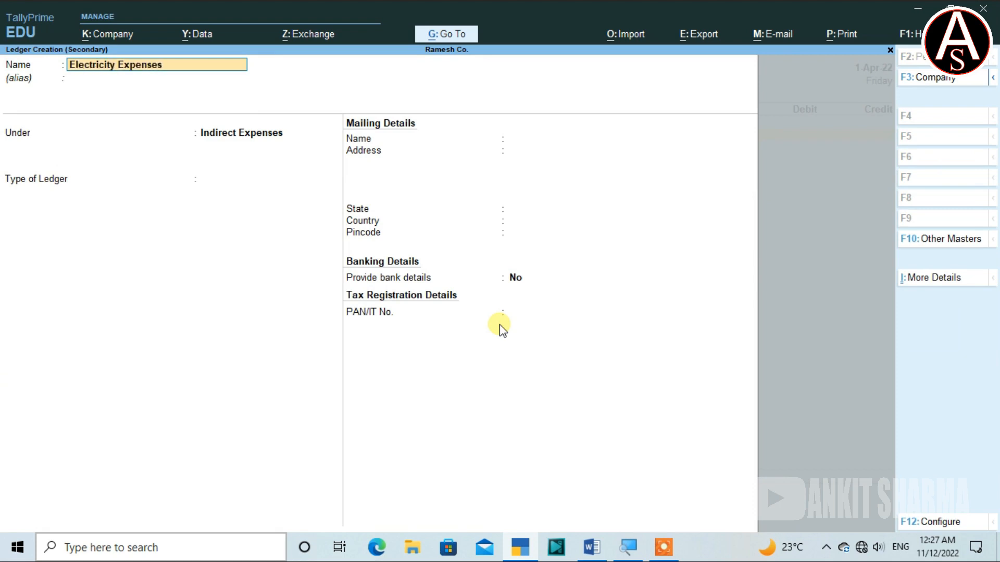
key(Return)
key(Return)
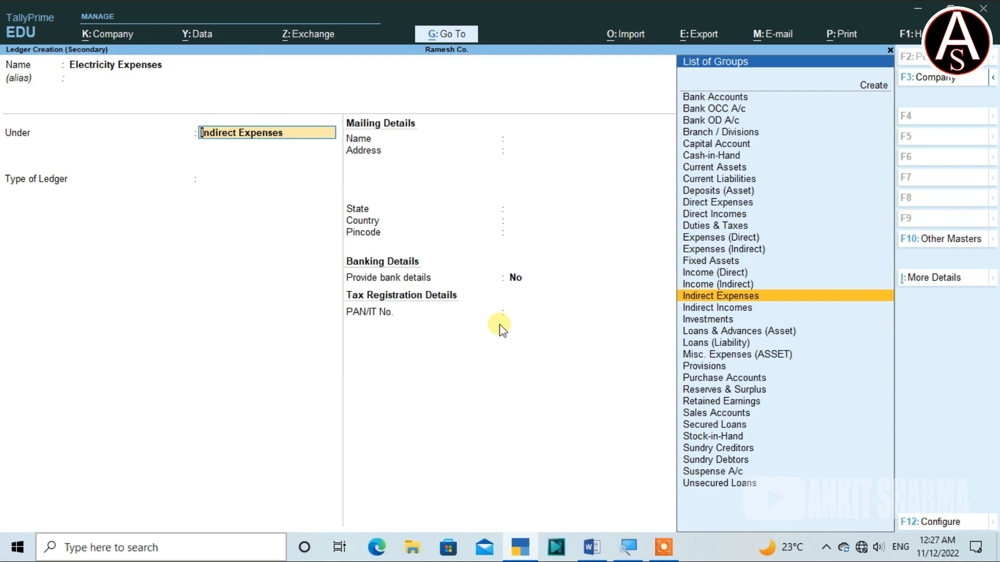
key(ctrl+a)
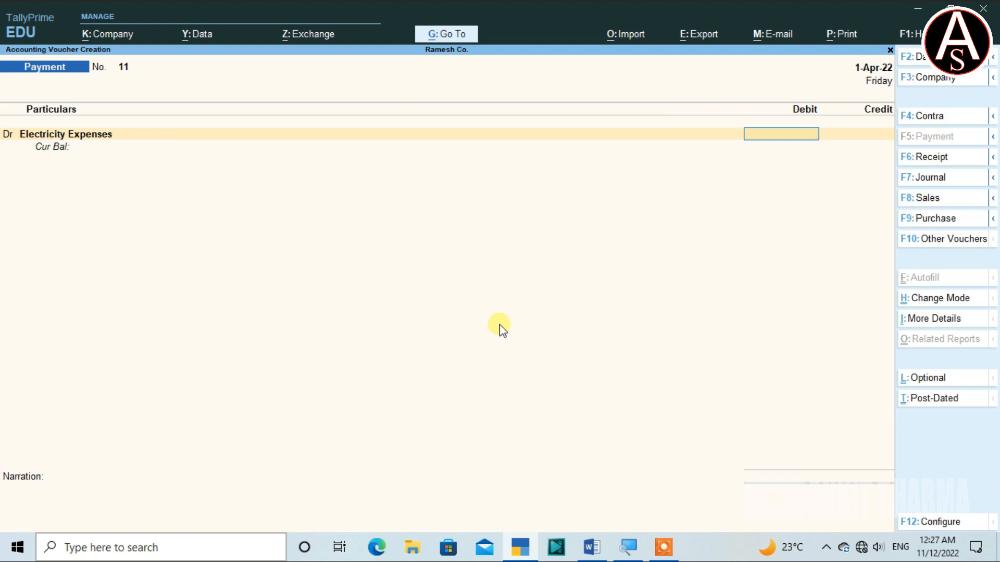
Debit Electricity Expenses and credit HDFC Bank A/c with 1000 using the Cheque allocation, and save the payment voucher without a narration
text(1000)
key(Return)
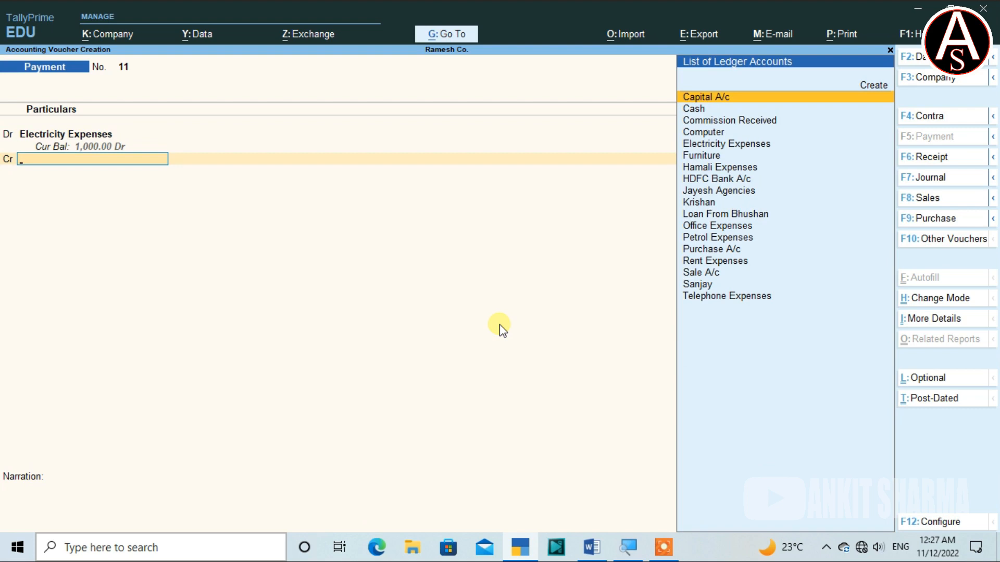
text(H)
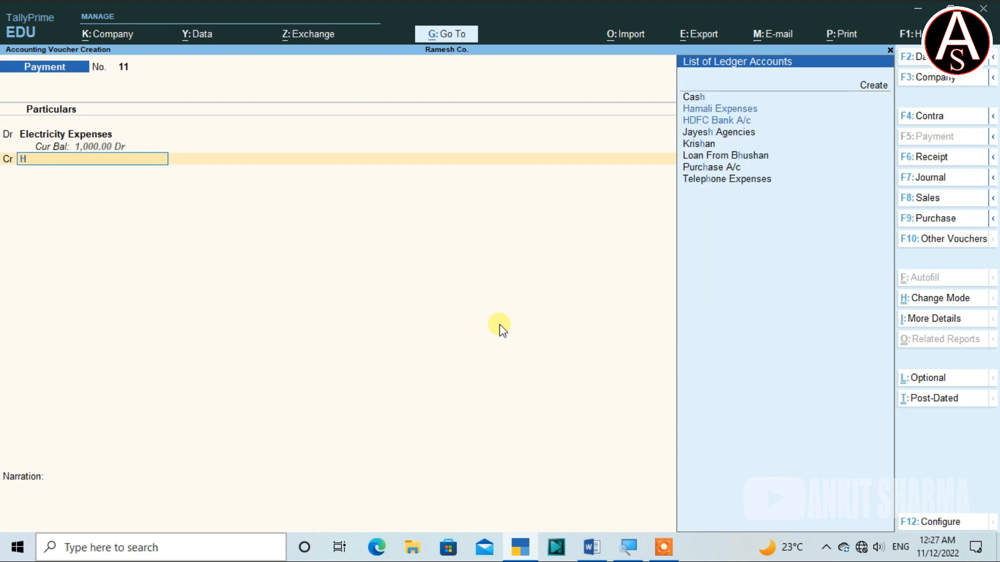
key(Down)
key(Down)
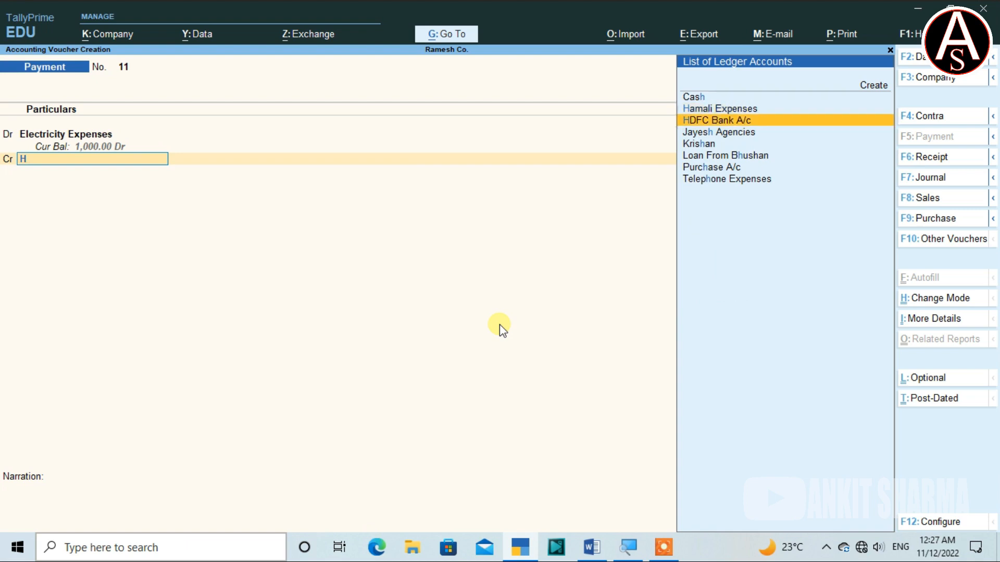
key(Return)
key(Return)
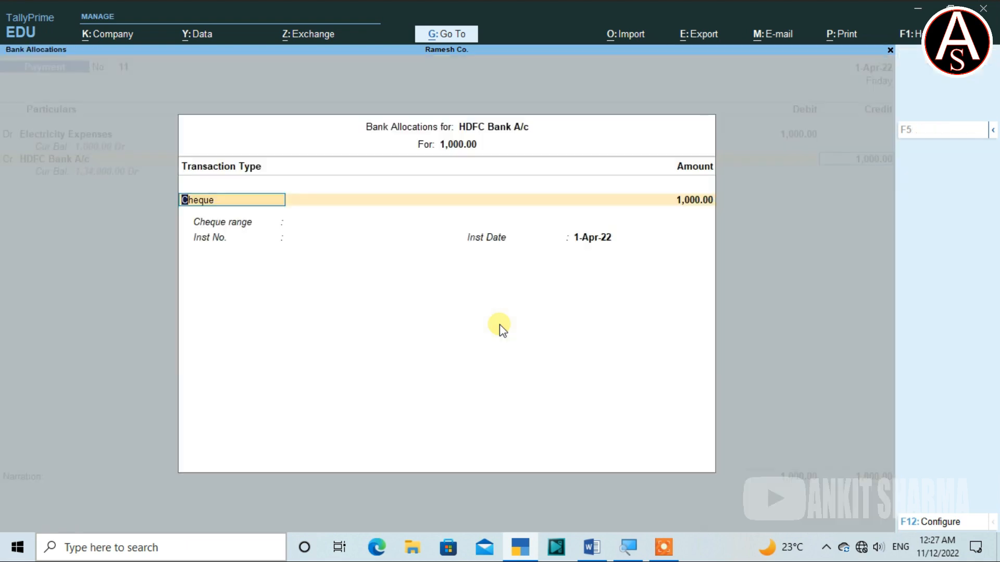
key(ctrl+a)
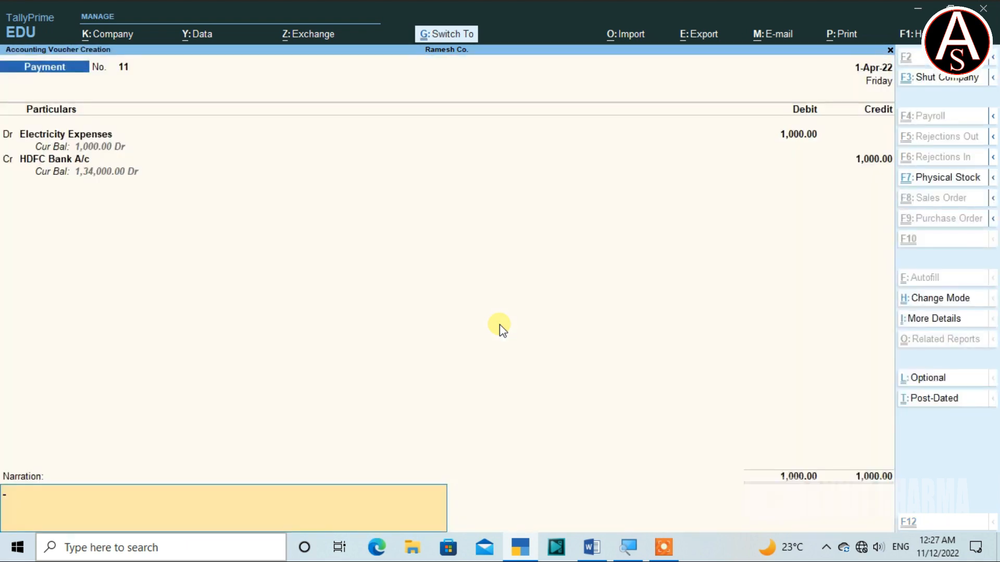
key(ctrl+a)
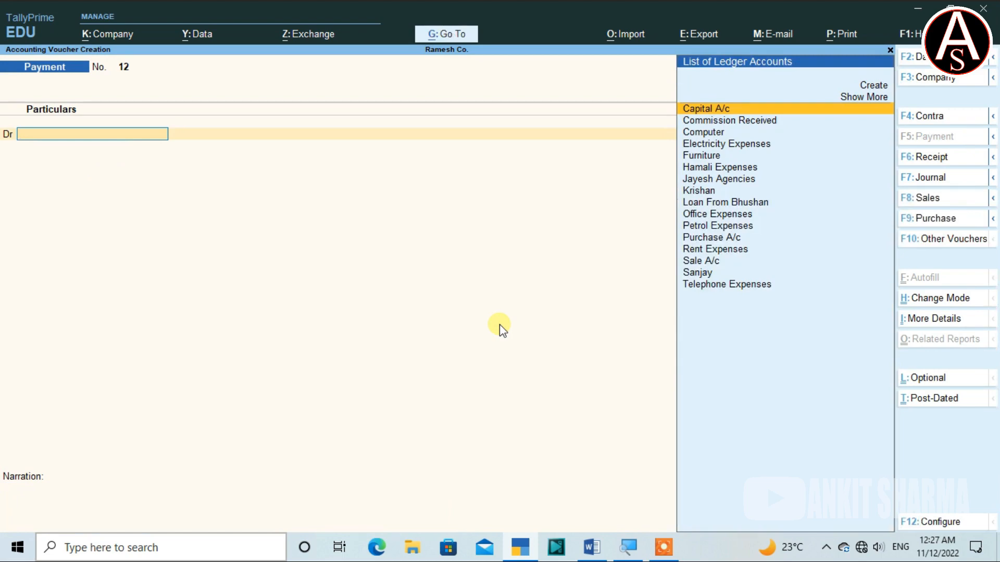
Check transaction 26 in the Word document, return to TallyPrime and start a Contra voucher
key(alt+Tab)
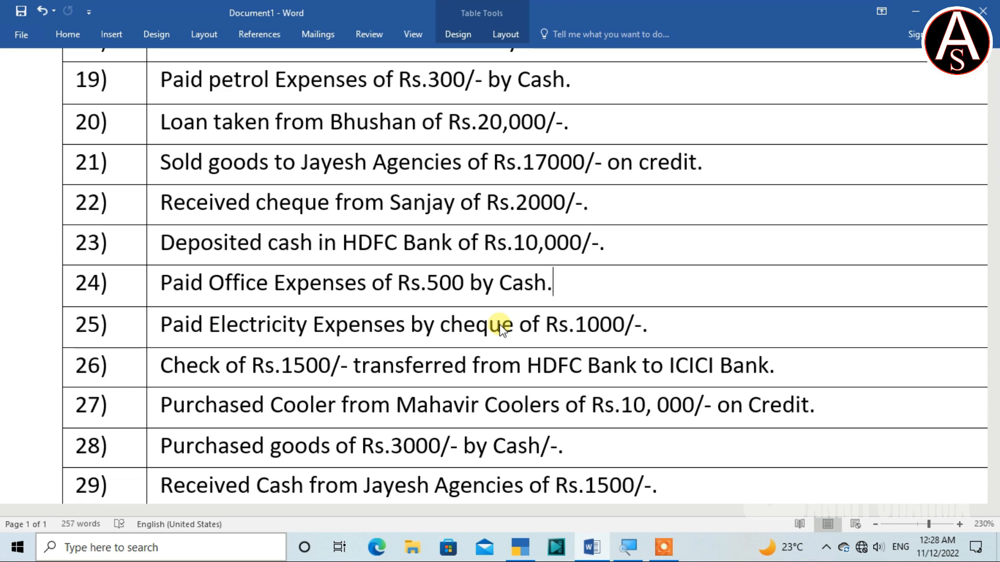
key(alt+Tab)
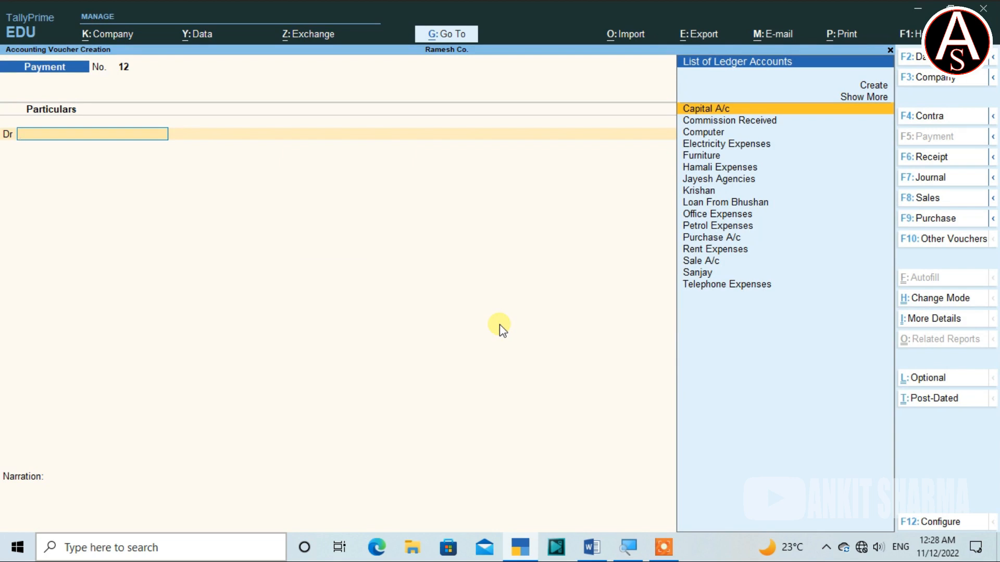
key(F4)
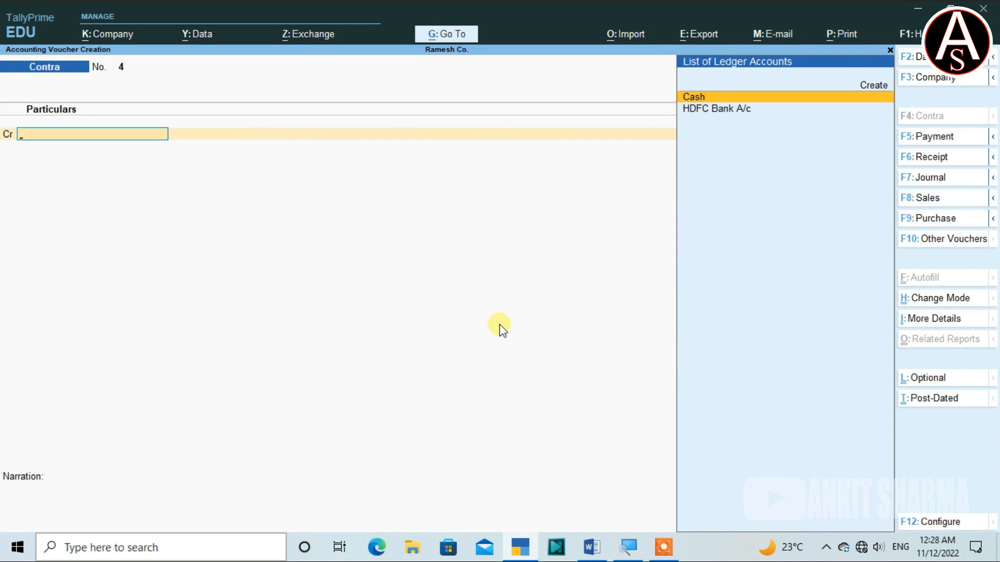
Credit HDFC Bank A/c with 1500 in the contra voucher and enter Cash on the debit line
key(Down)
key(Return)
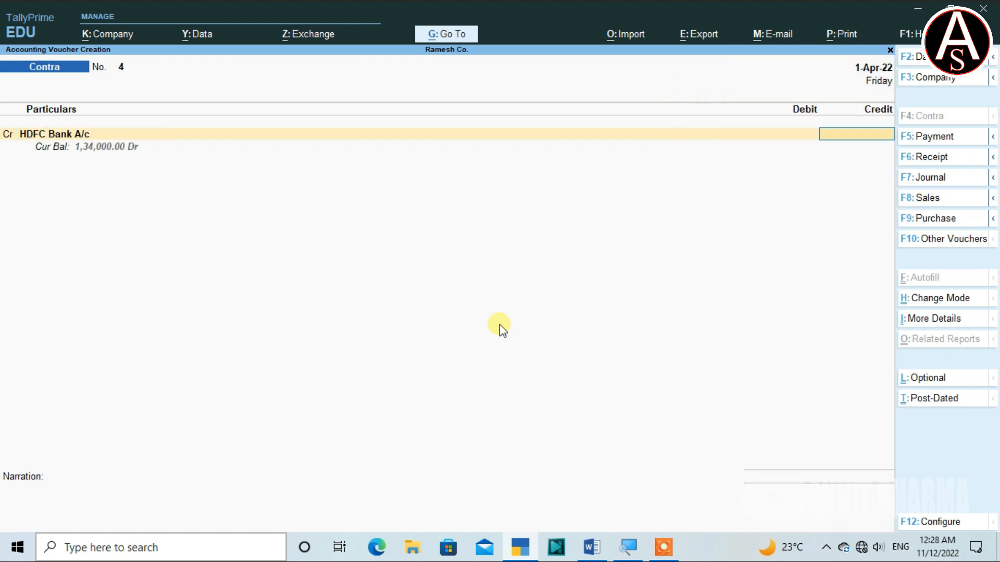
text(1500)
key(Return)
key(Return)
key(Return)
key(Return)
key(Return)
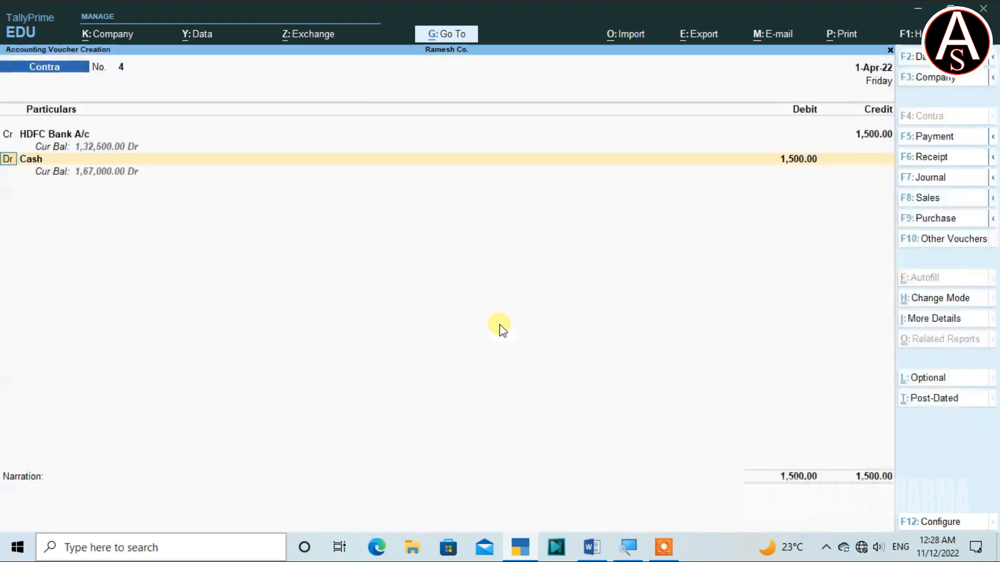
Replace Cash on the debit line with a new Icici Bank ledger created under Bank Accounts, leaving its account details blank
key(Return)
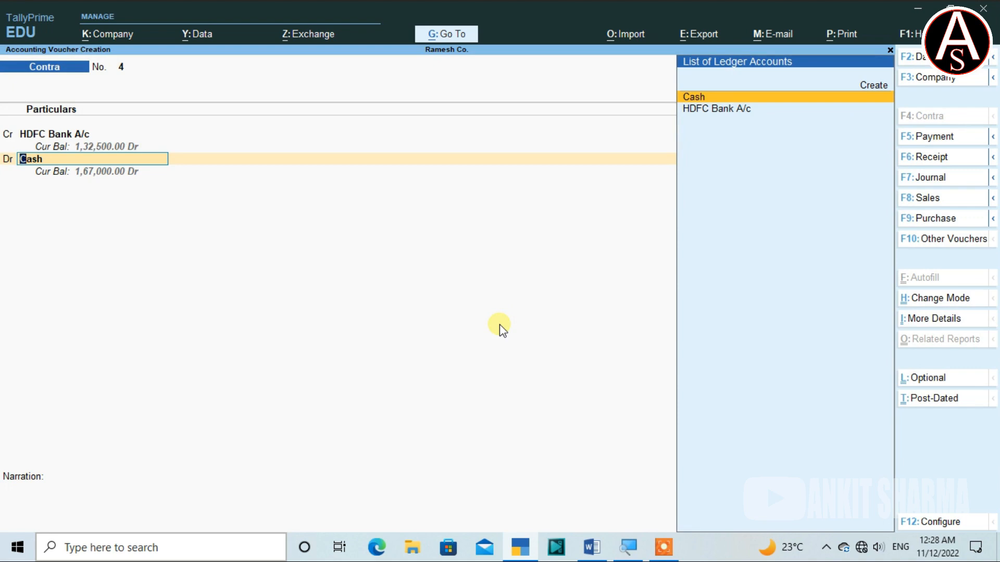
key(alt+c)
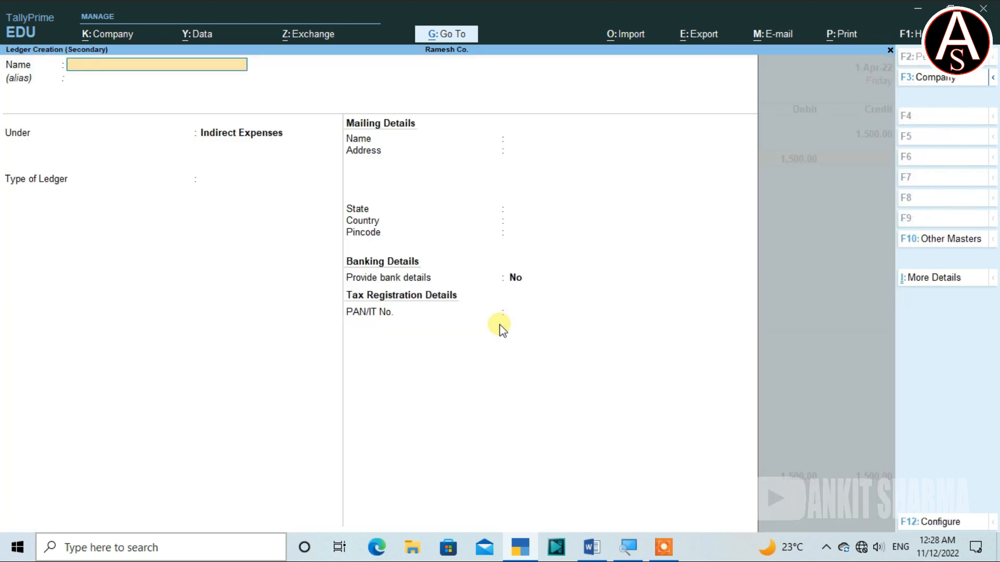
text(Icici Bank)
key(Return)
text(Ban)
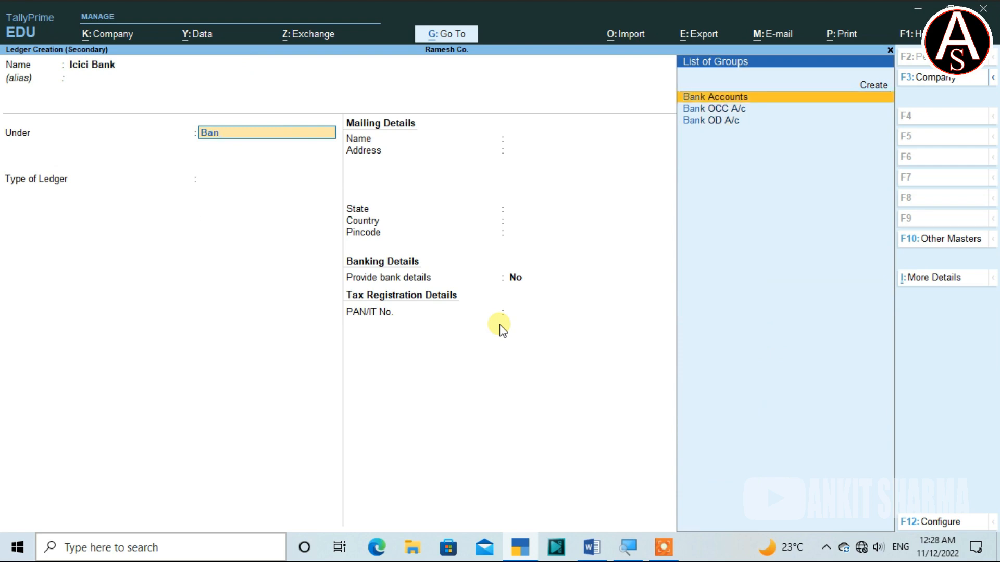
key(Return)
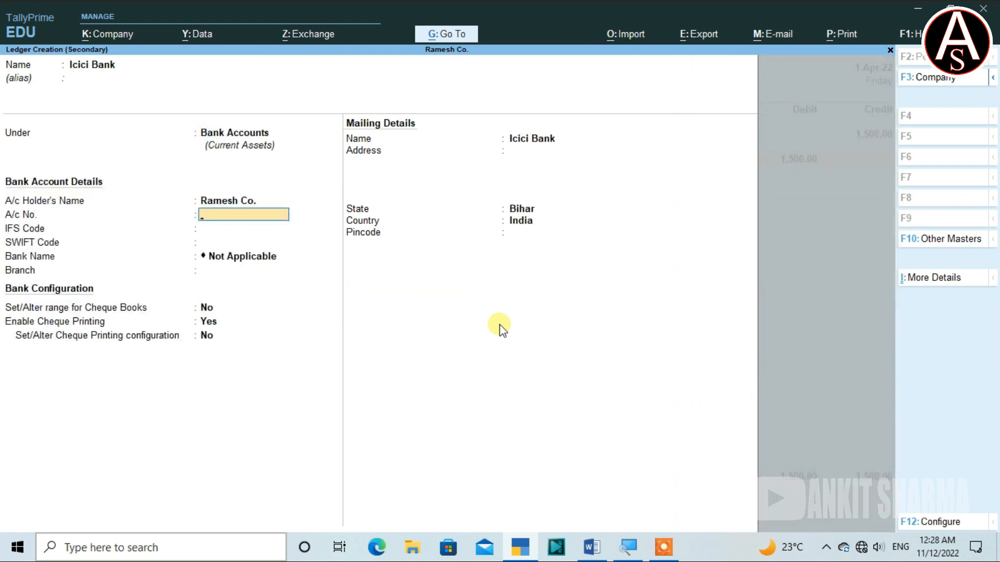
key(ctrl+a)
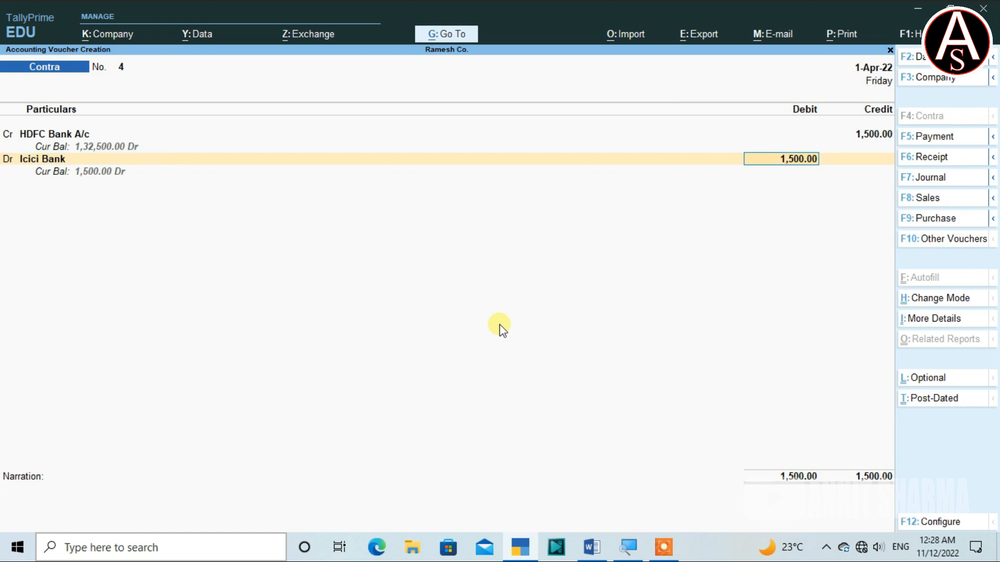
Debit Icici Bank with 1,500 using the Cheque/DD allocation without a bank name, and save the contra voucher
key(Return)
key(Return)
key(Return)
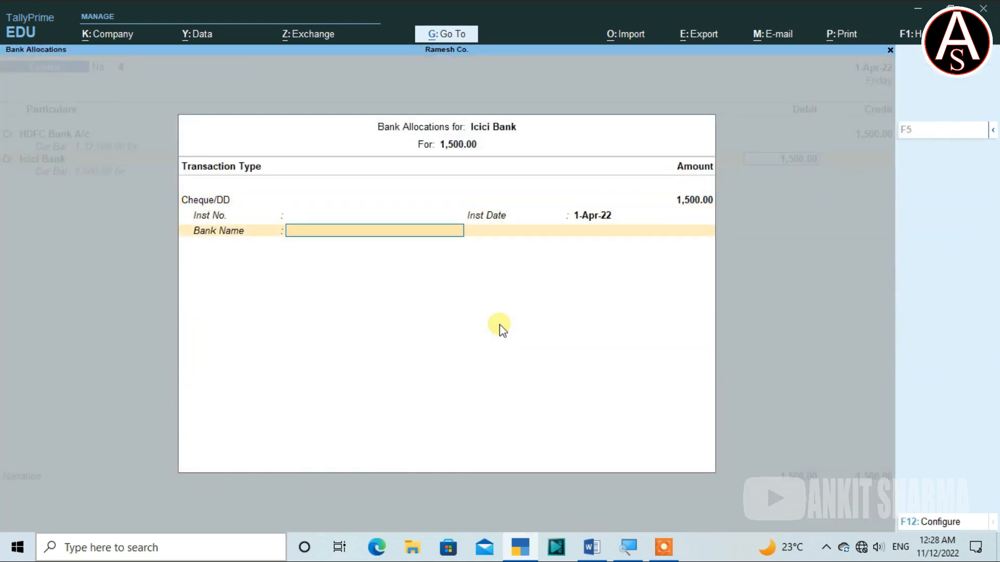
key(Return)
key(Return)
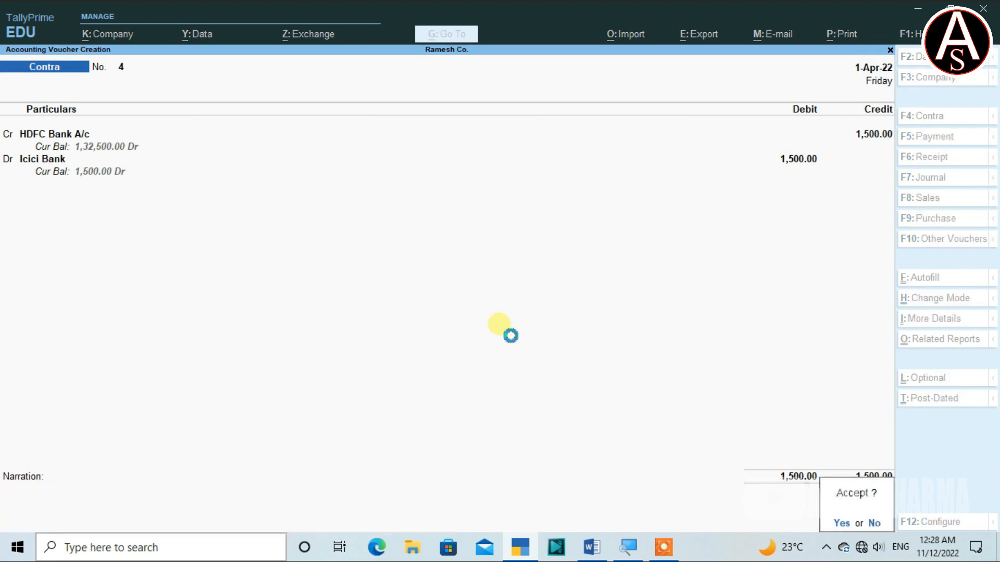
key(Return)
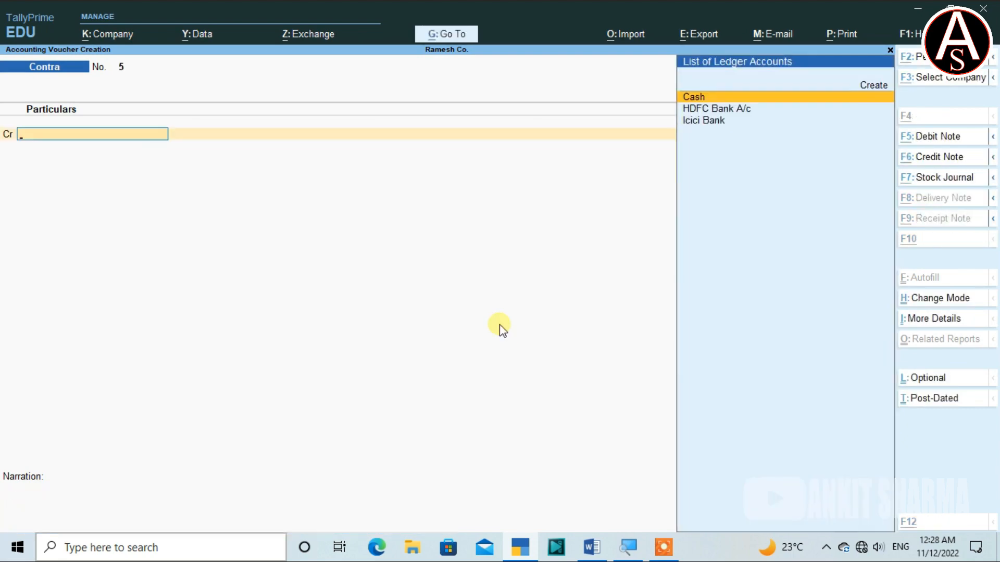
Check transaction 27, the cooler purchase on credit, in the Word document, return to TallyPrime and start a Journal voucher
key(alt+Tab)
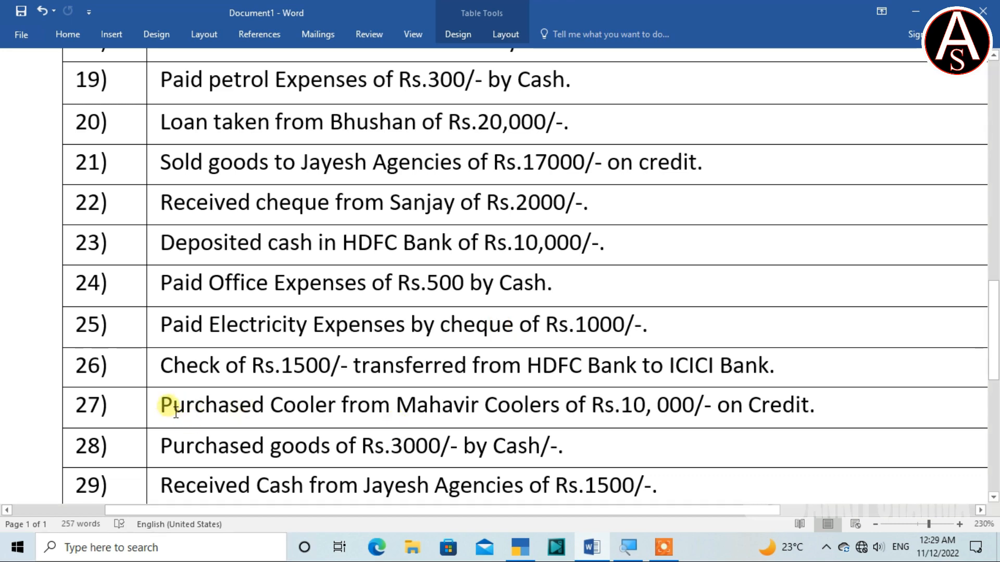
drag(171, 411, 535, 411)
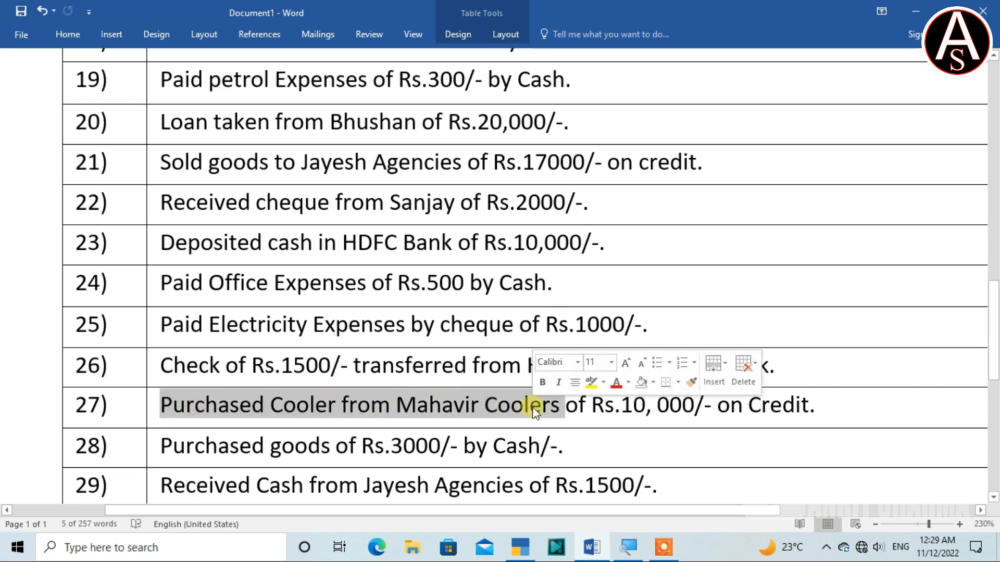
click(270, 409)
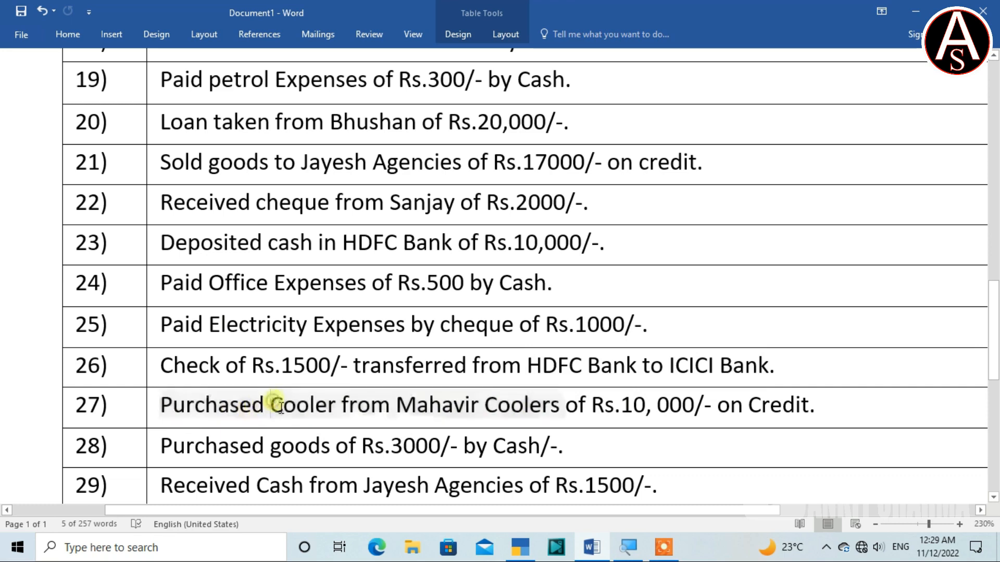
drag(271, 411, 352, 413)
click(351, 414)
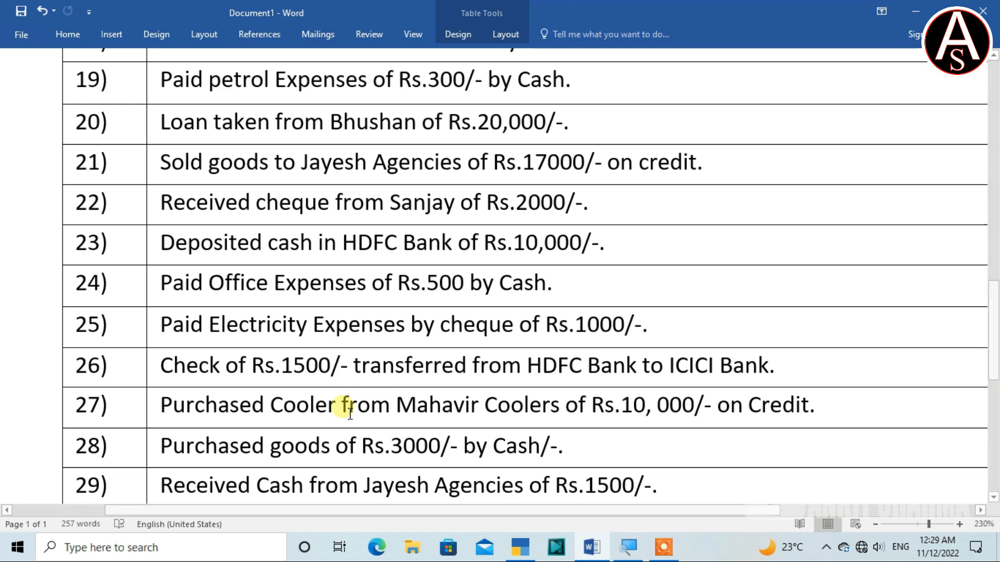
key(alt+Tab)
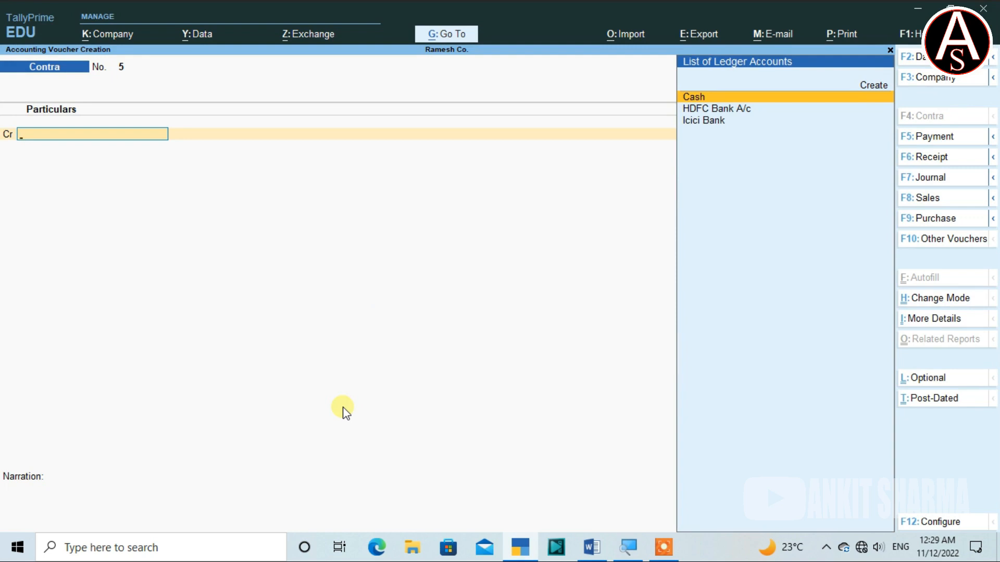
key(F7)
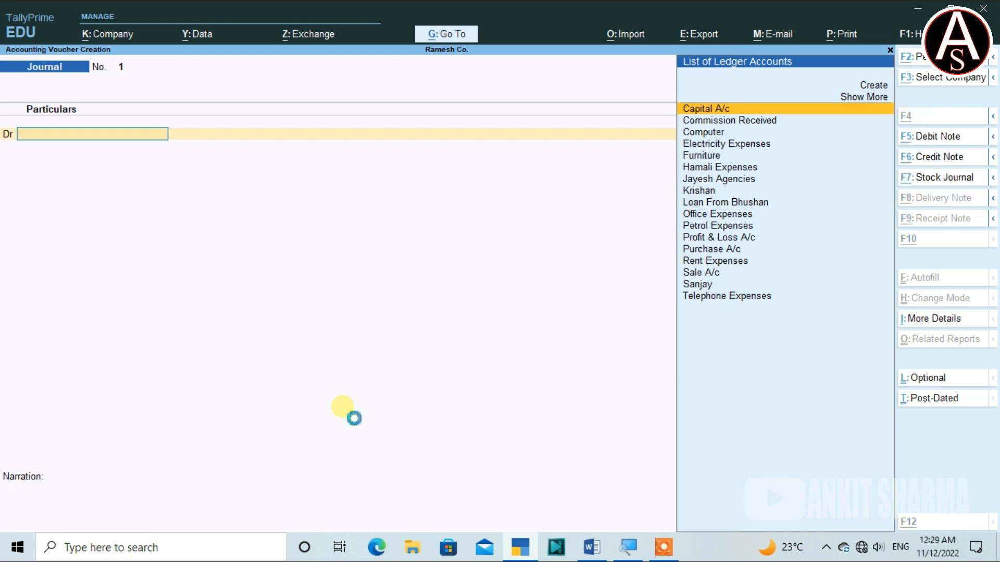
Create a Cooler ledger under Fixed Assets for the journal voucher's debit line and debit it with 10000
key(alt+c)
text(Cooler)
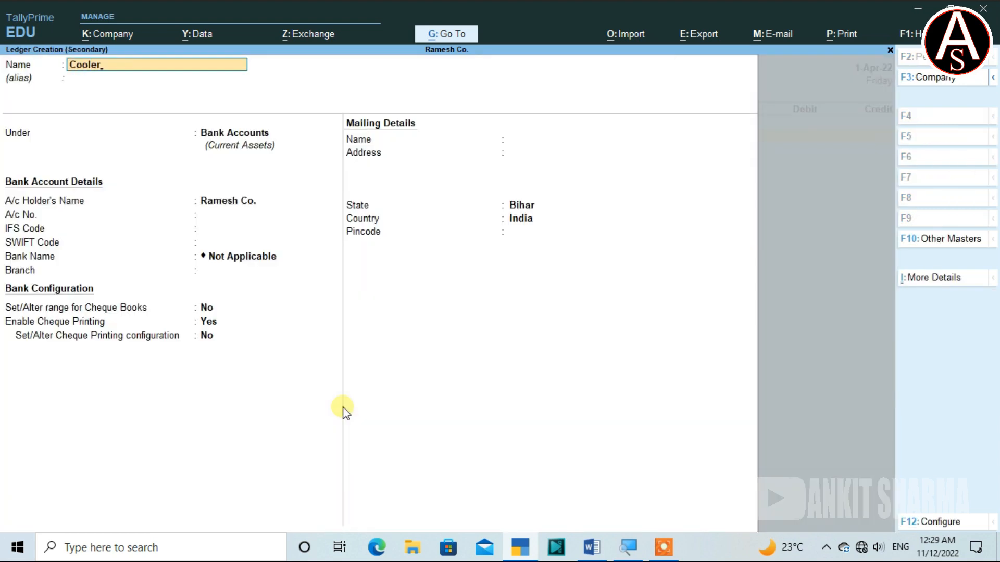
key(Return)
key(Return)
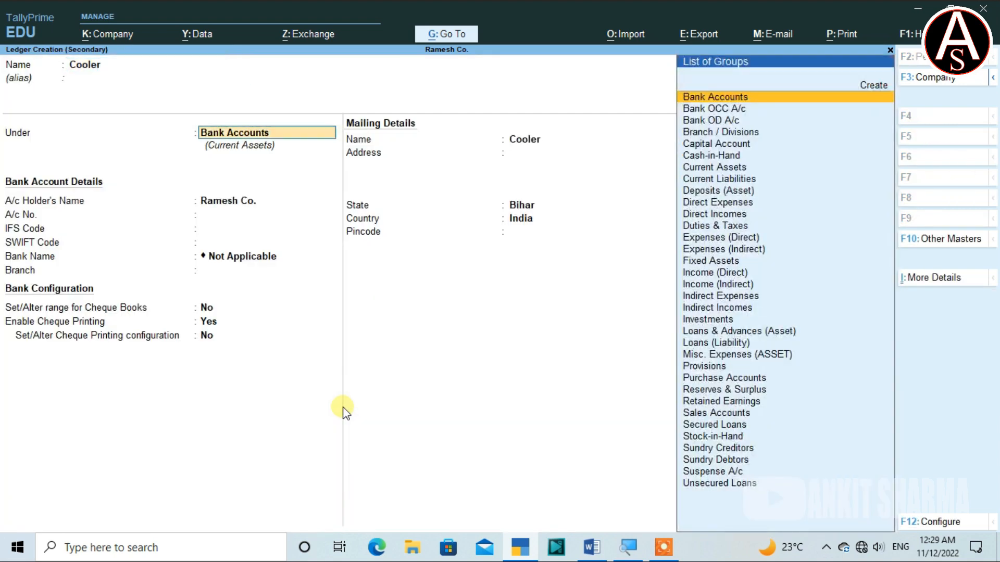
text(Fi)
key(Return)
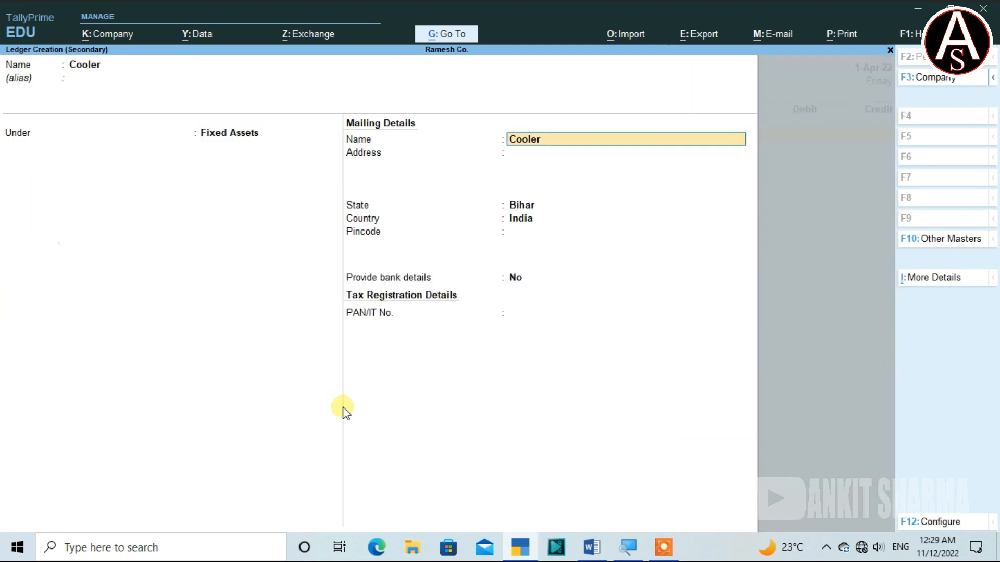
key(ctrl+a)
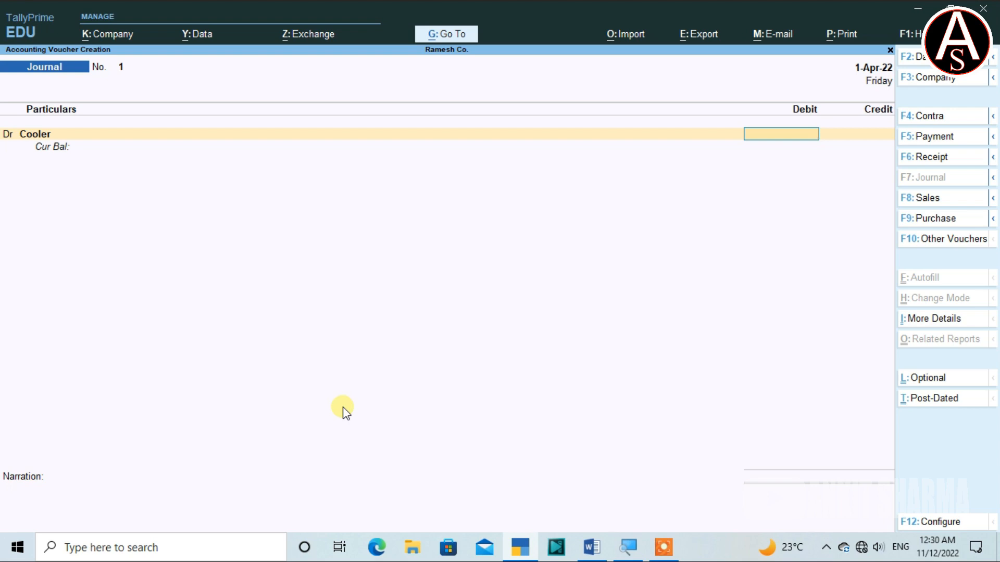
text(10000)
key(Return)
key(BackSpace)
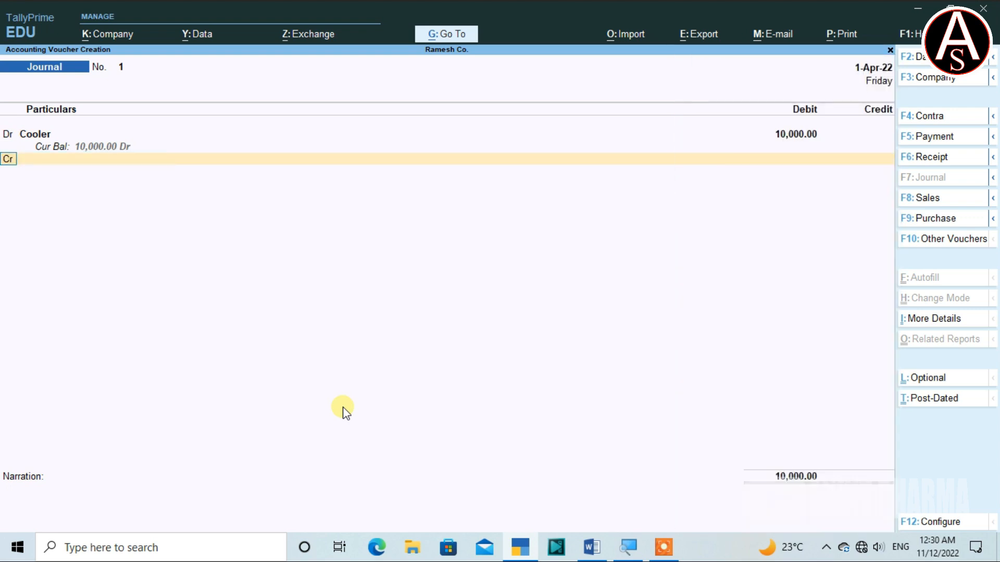
Create a Mahavir Cooler ledger for the credit line under Sundry Creditors, with bill-by-bill balances set to No
key(Return)
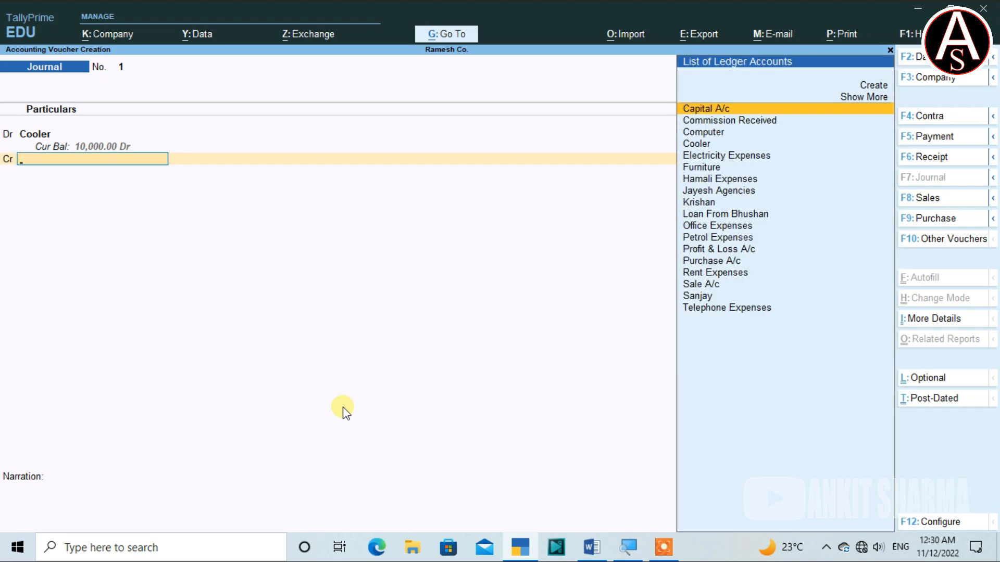
key(alt+c)
text(Mahavir Cooler)
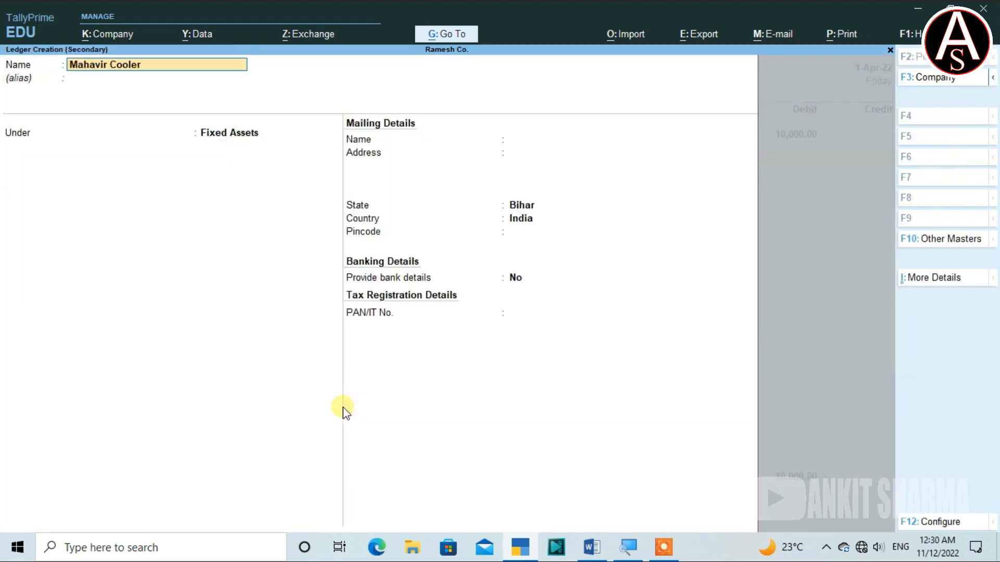
key(Return)
key(Return)
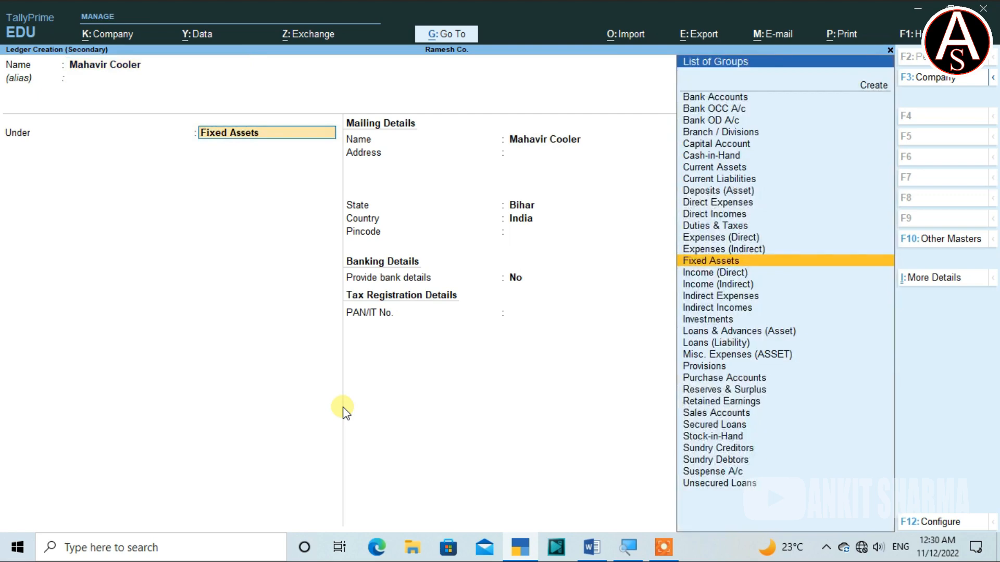
text(Sun)
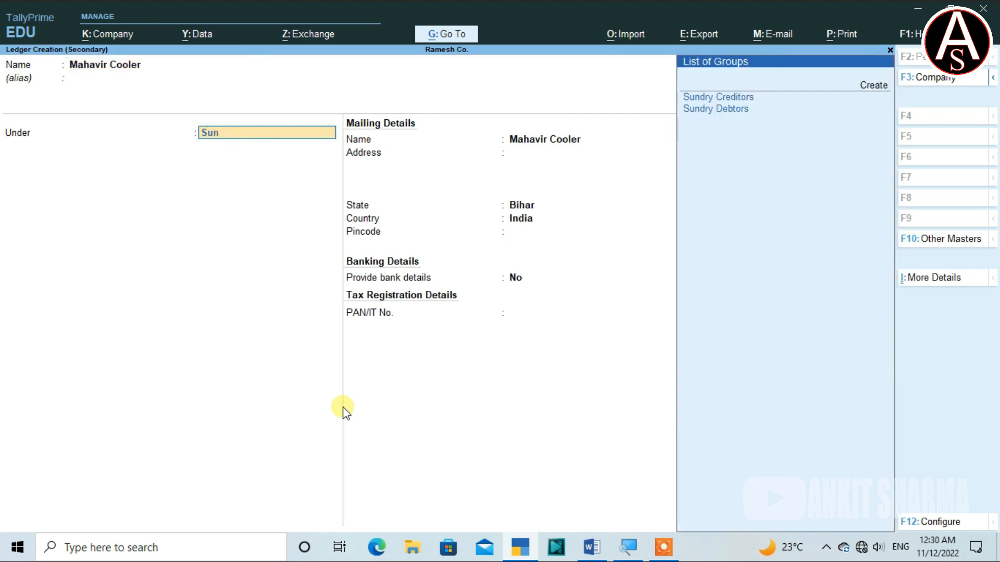
key(Down)
key(Up)
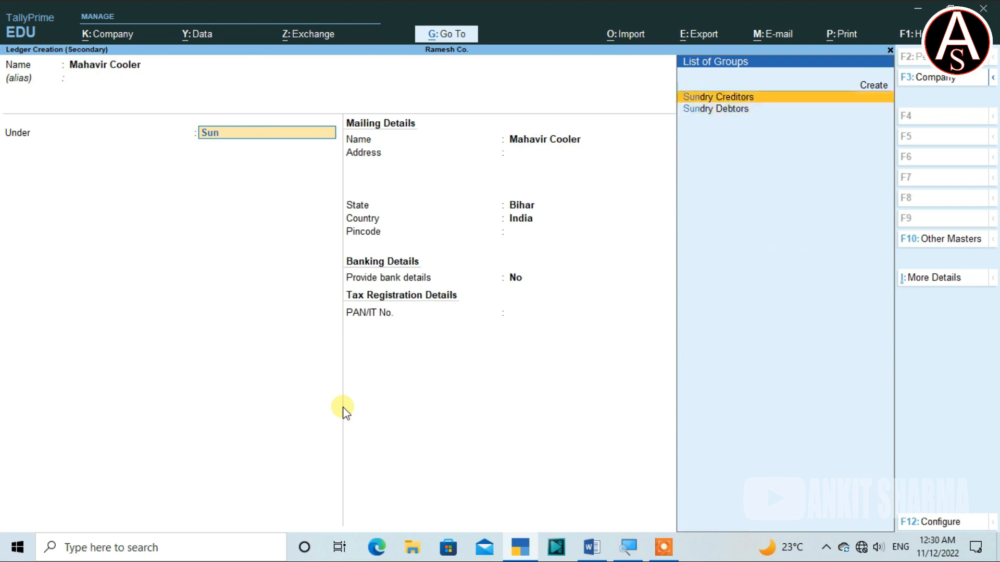
key(Return)
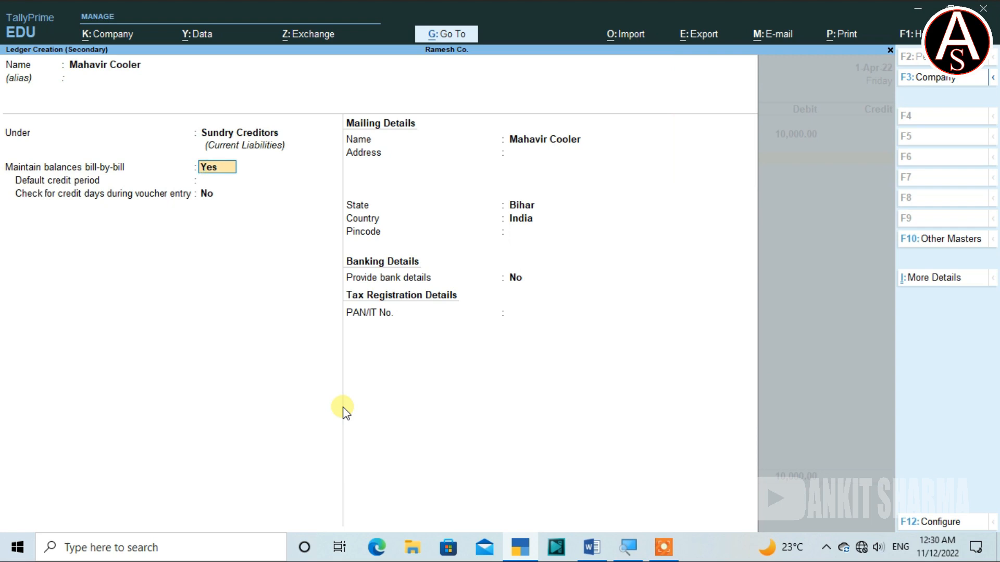
text(n)
key(Return)
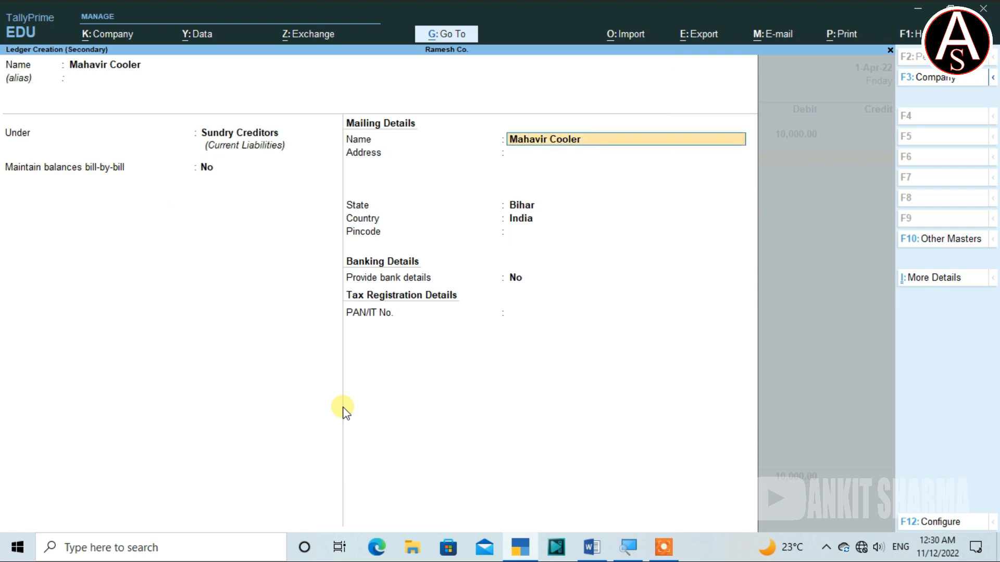
key(ctrl+a)
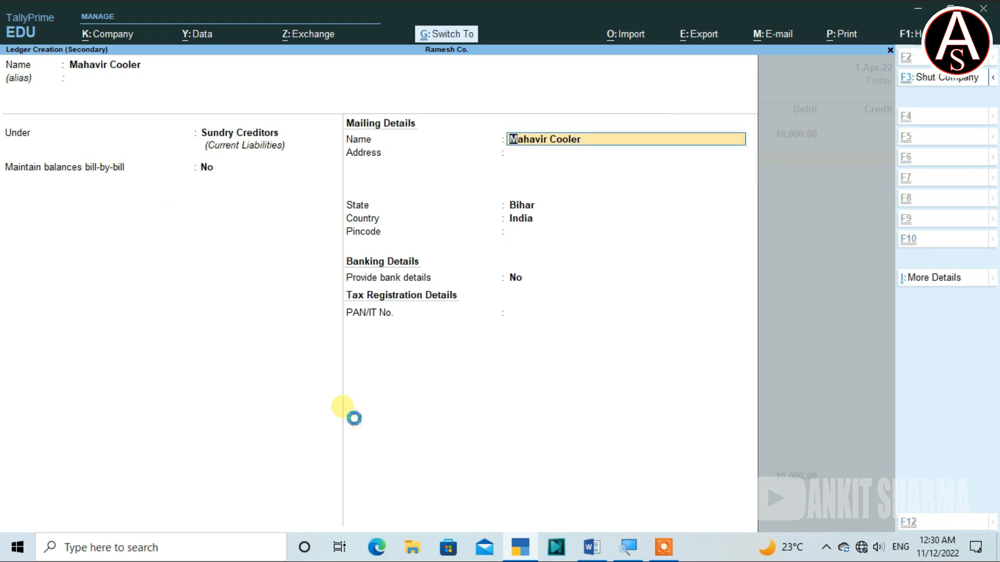
Credit Mahavir Cooler with 10,000, save the journal voucher without a narration and reopen it
key(Return)
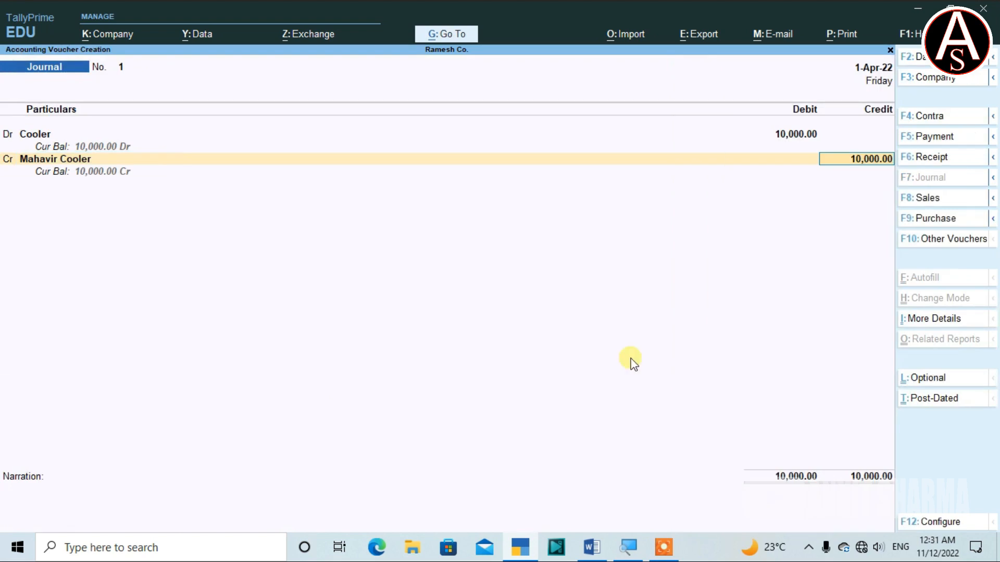
key(Return)
key(Return)
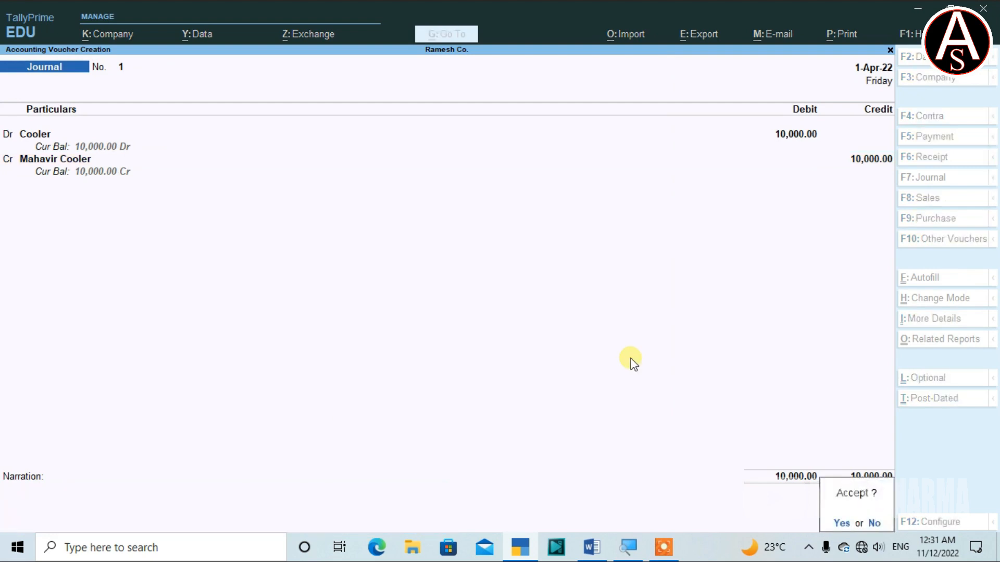
key(Return)
key(Page_Up)
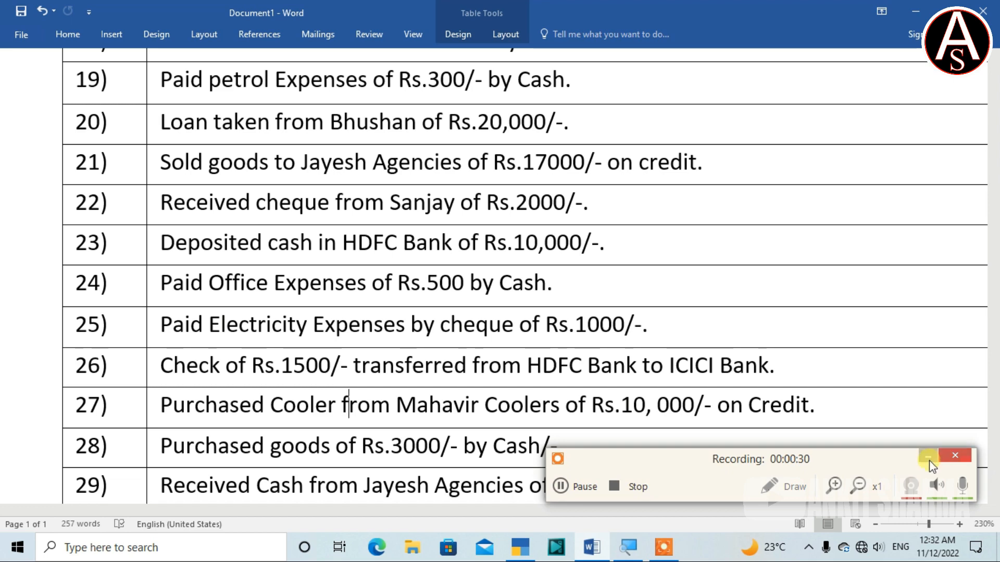
Check transaction 28, the cash purchase of goods, in the Word document and return to TallyPrime
click(928, 459)
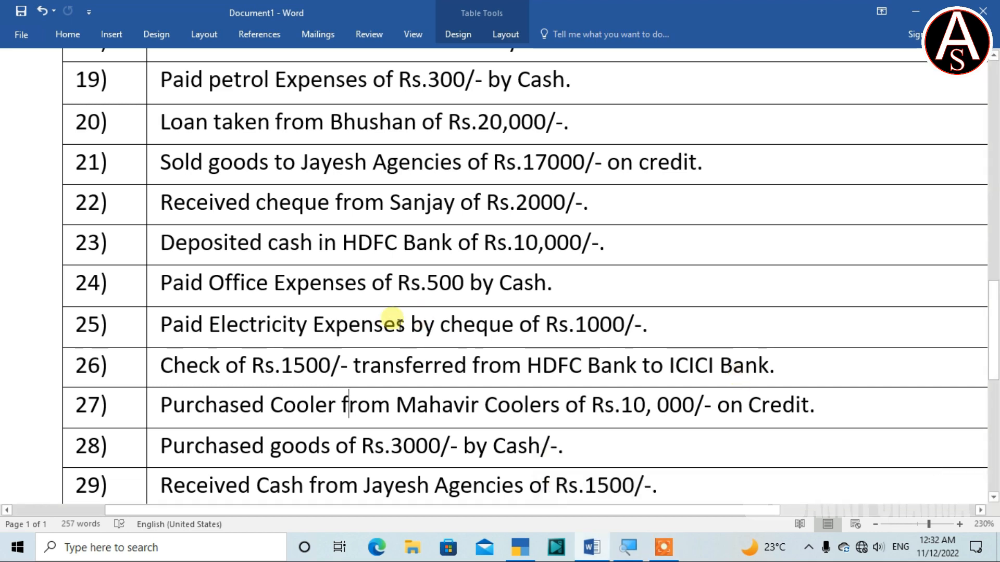
drag(174, 445, 563, 447)
scroll(552, 448, down, 1)
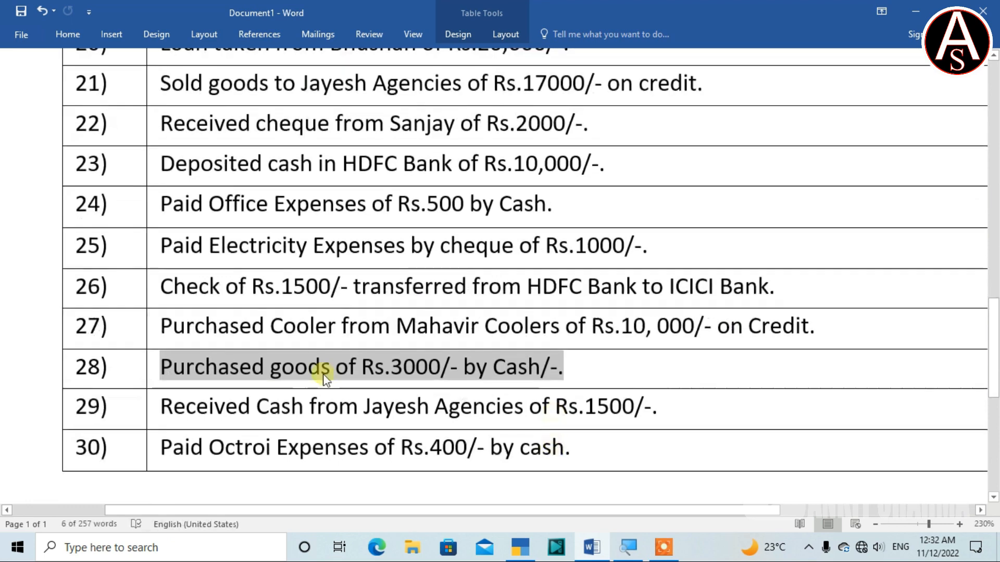
click(609, 365)
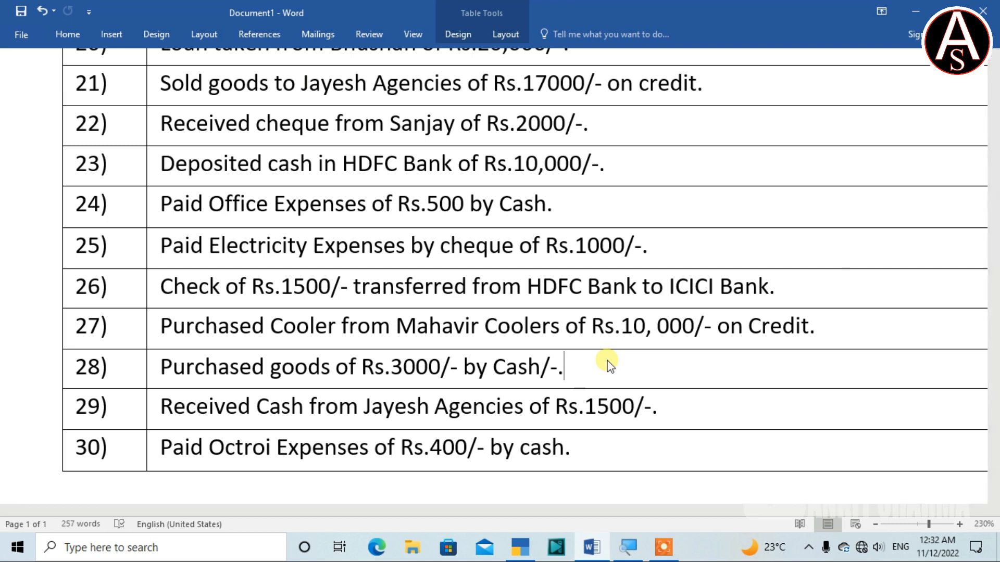
key(alt+Tab)
key(alt+Tab)
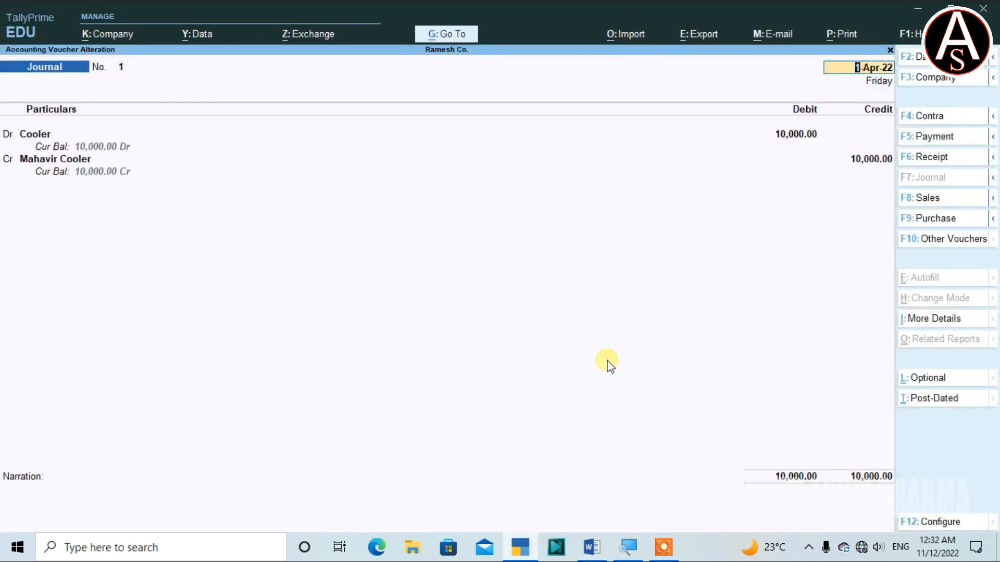
Accept the reopened journal voucher and start a Payment voucher debiting Purchase A/c with 3000, without inventory items
key(ctrl+a)
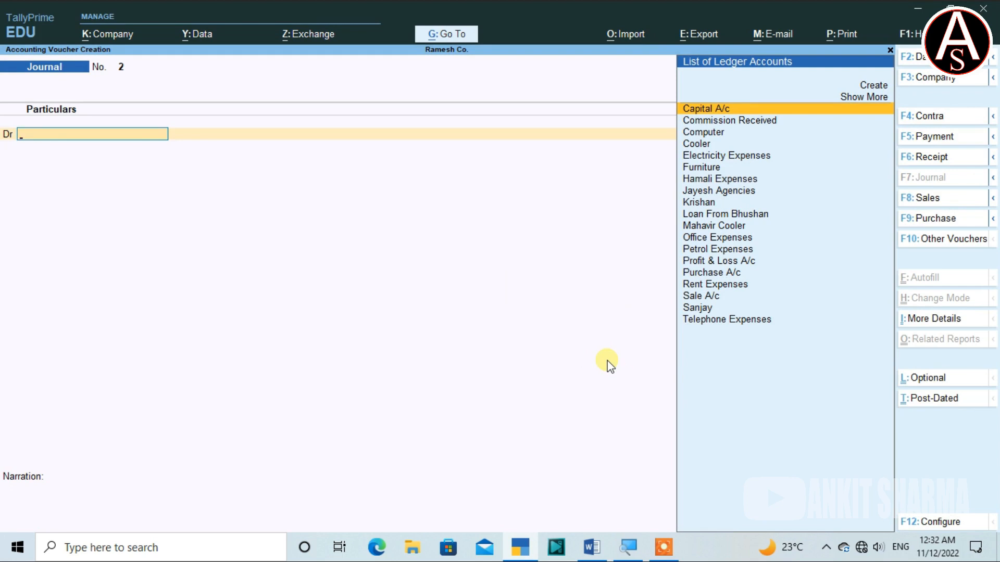
key(F5)
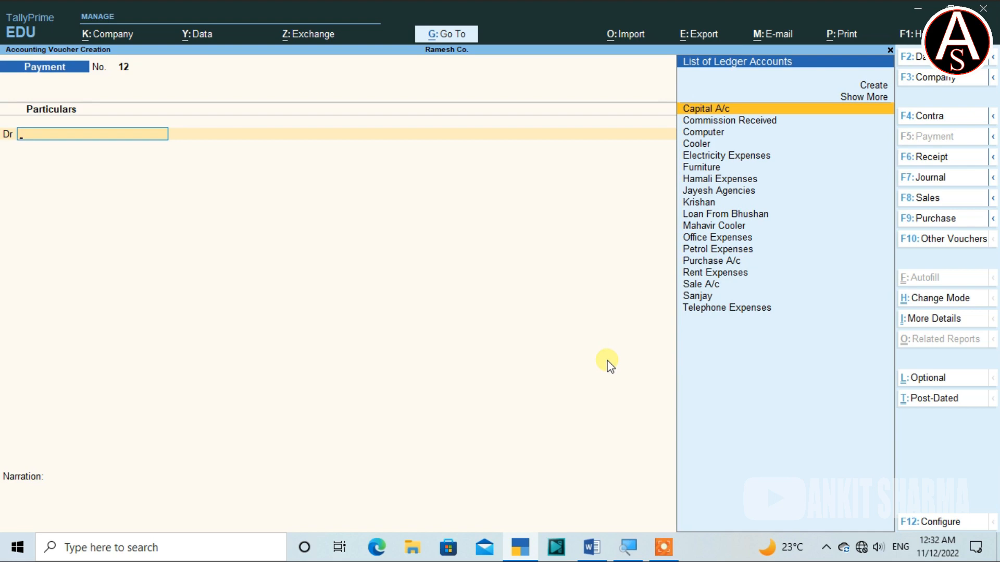
text(Pu)
key(Return)
key(Escape)
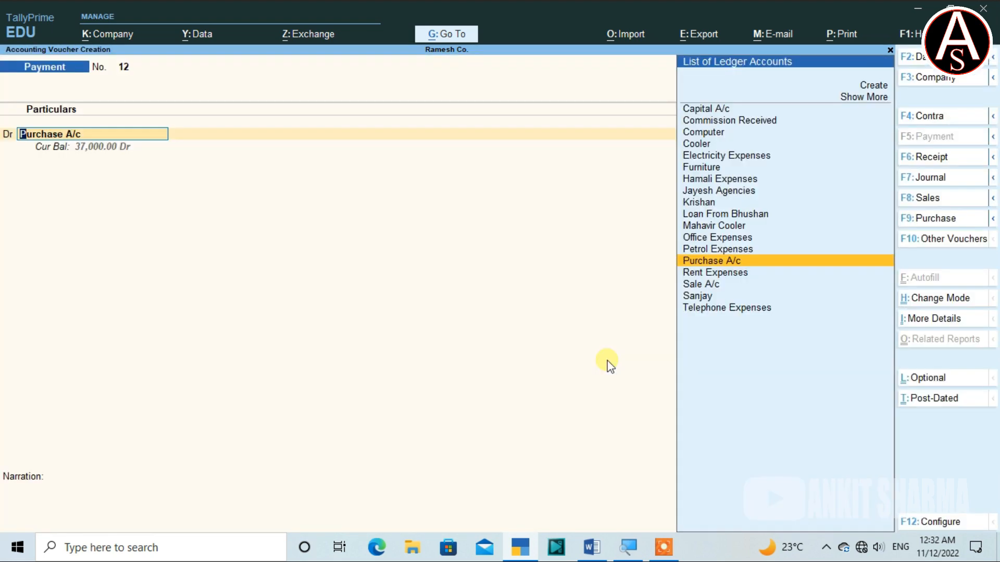
key(Return)
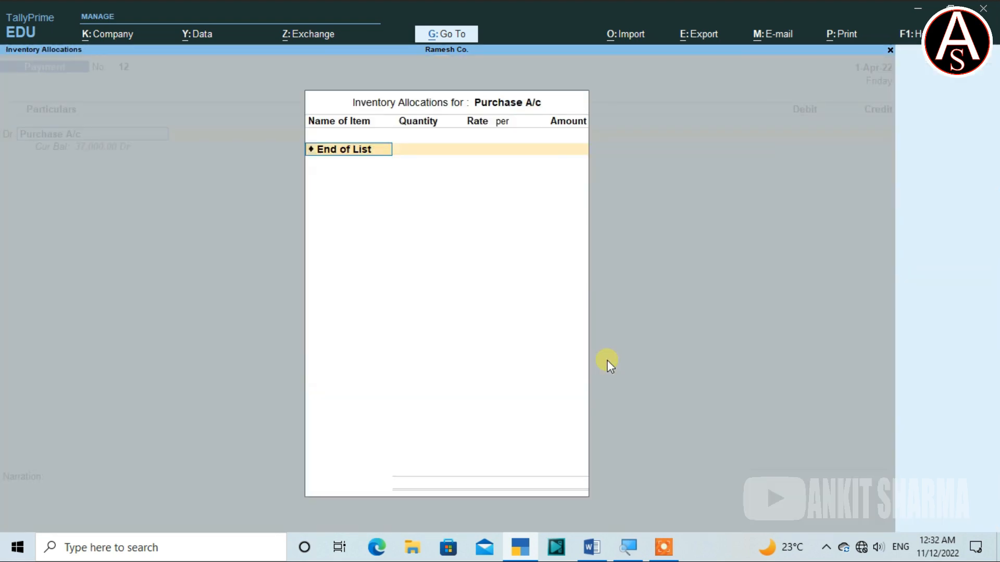
key(Return)
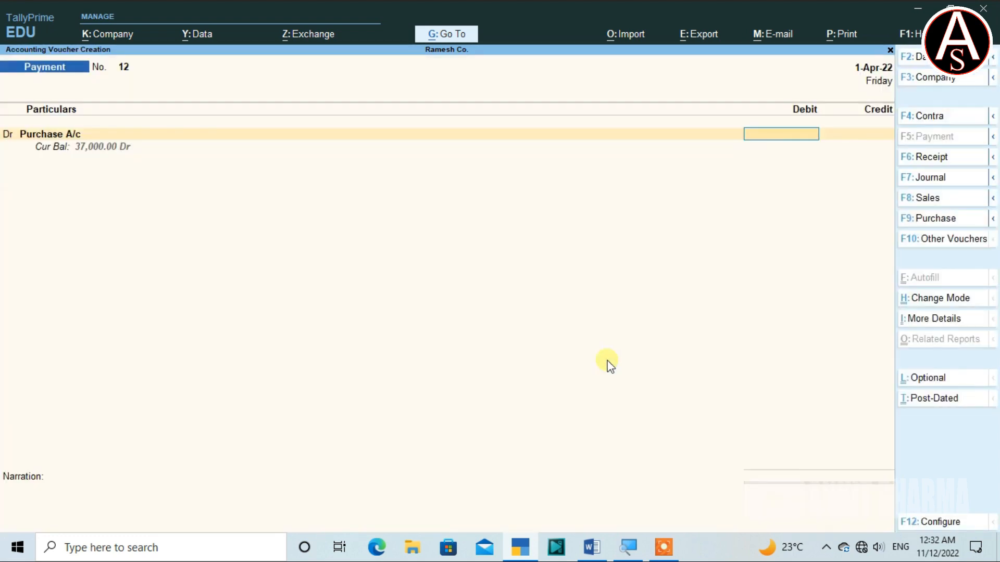
text(3000)
key(Return)
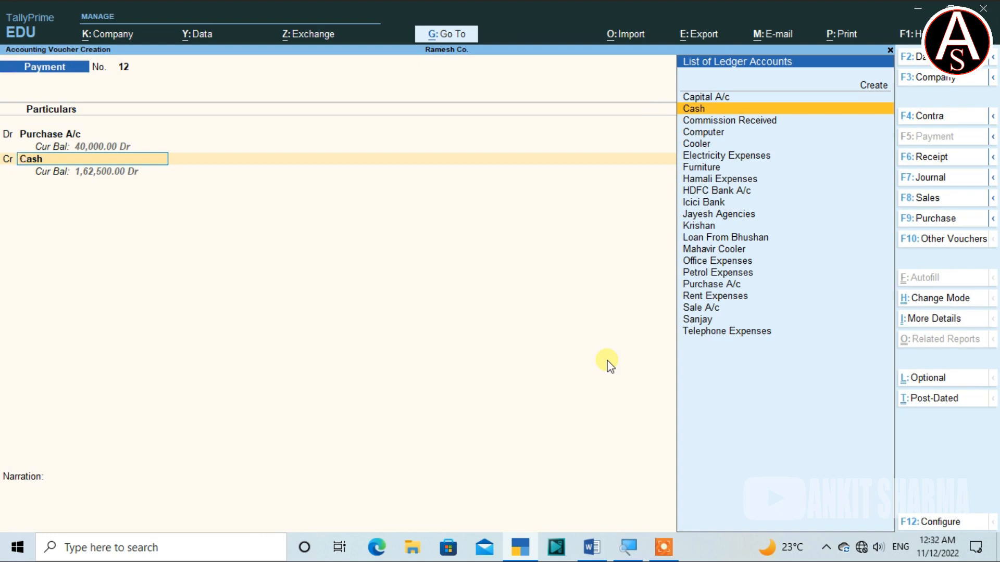
Credit Cash with 3,000 and save the payment voucher without a narration
key(Return)
key(Return)
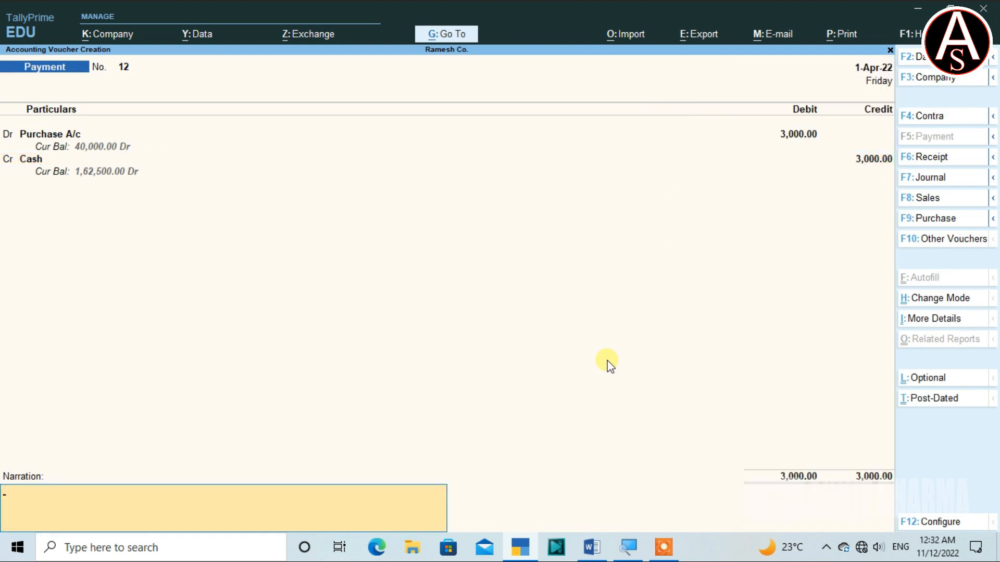
key(Return)
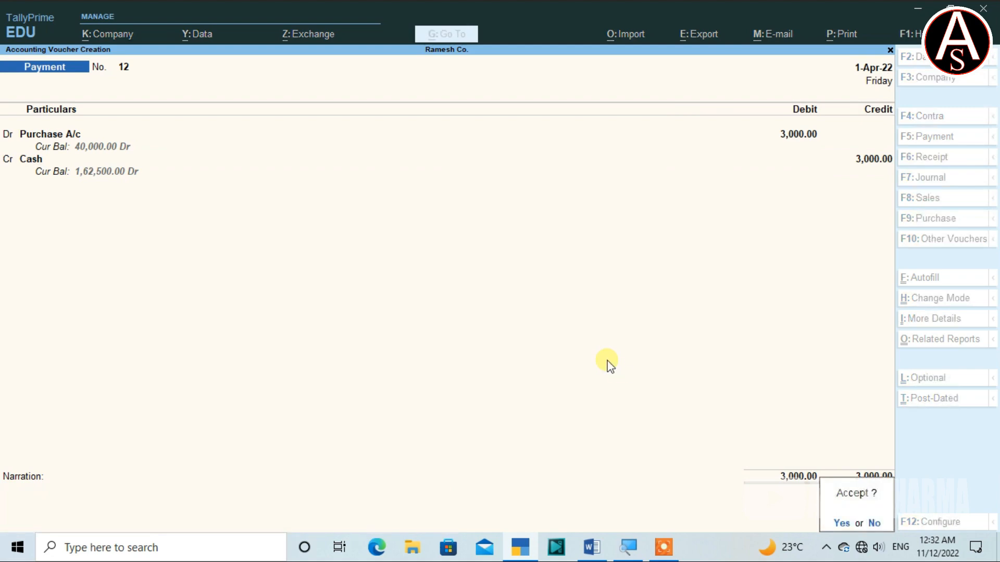
key(y)
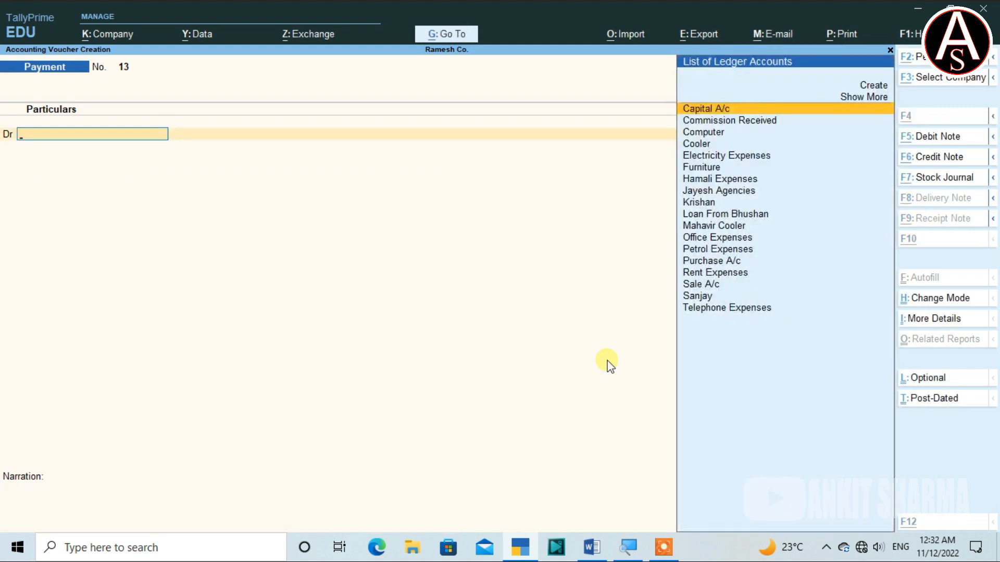
Switch to the Word document and correct the Jayesh Agencies receipt in transaction 29 to Rs.15000
key(alt+Tab)
key(Down)
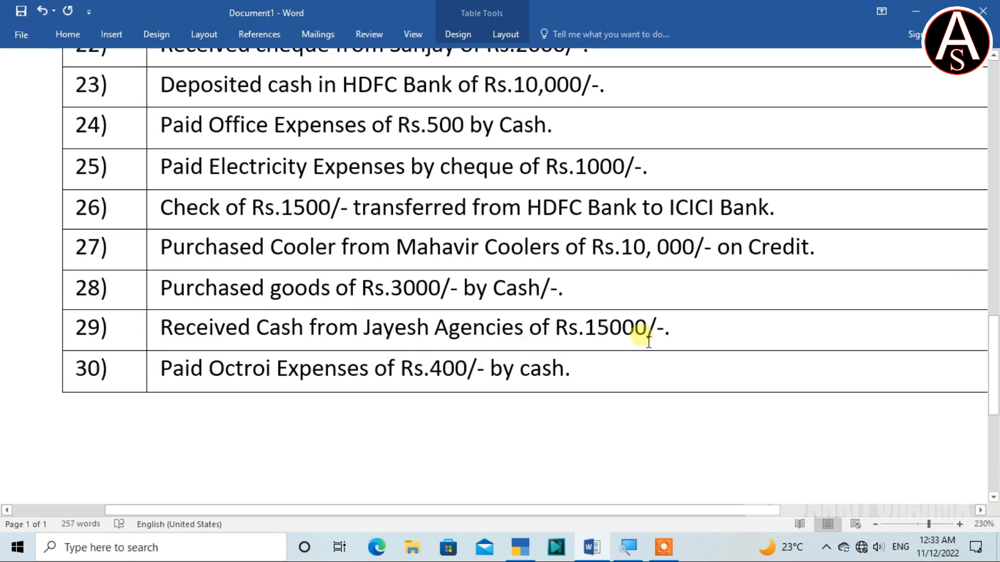
click(693, 338)
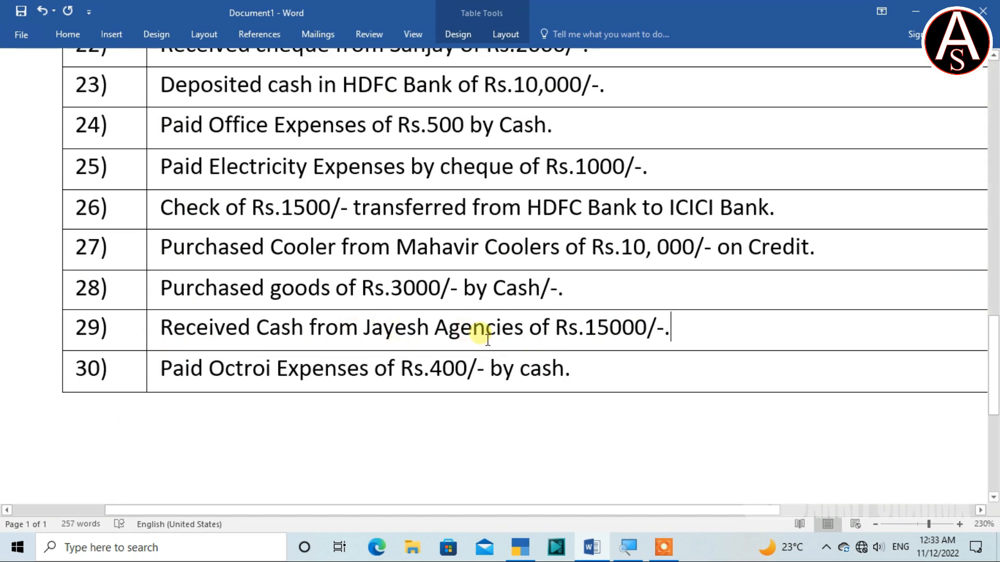
Compare transaction 21, the credit sale to Jayesh Agencies, with their cash receipt in transaction 29
scroll(487, 340, up, 3)
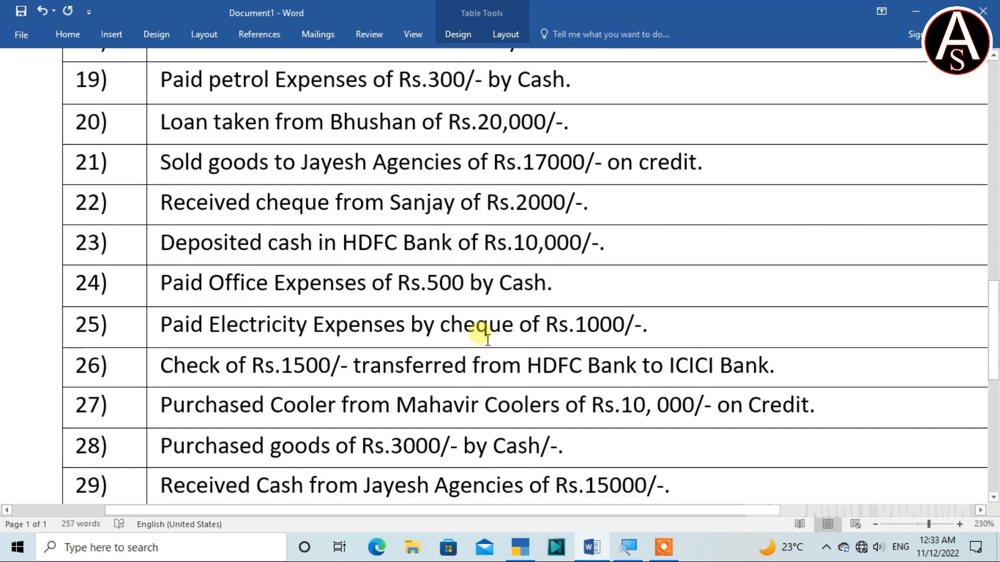
drag(153, 163, 718, 163)
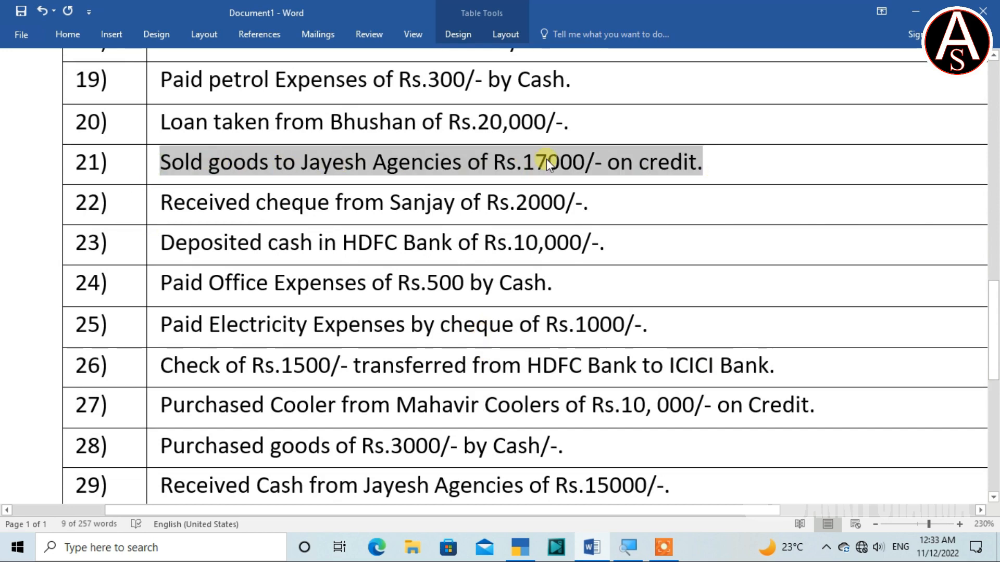
scroll(587, 202, down, 3)
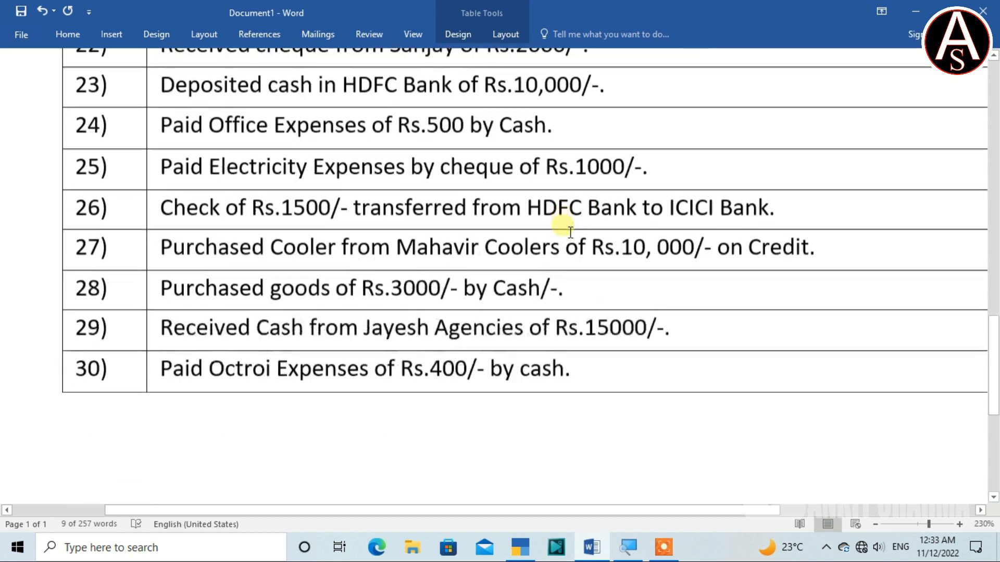
drag(670, 329, 161, 330)
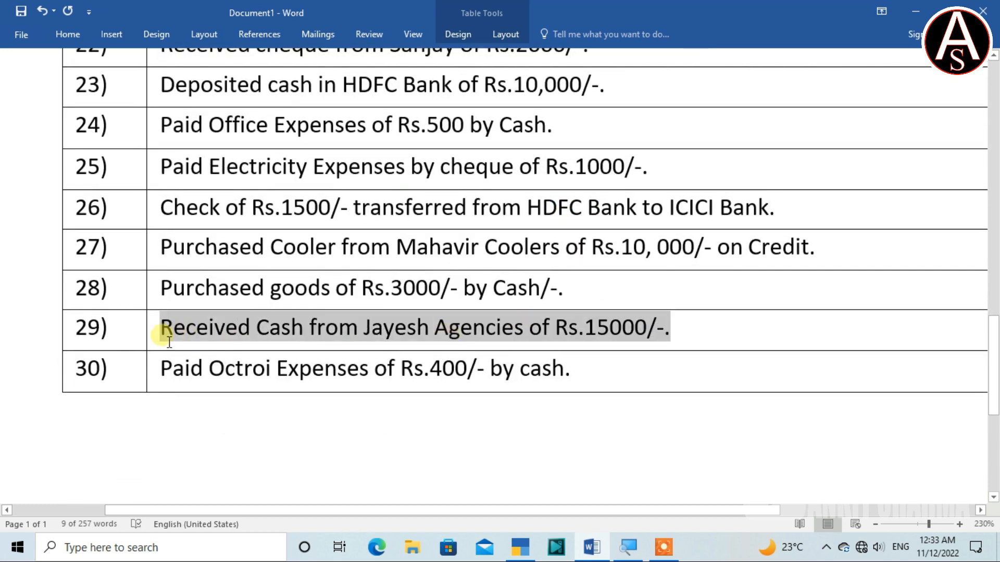
Switch to TallyPrime and start a Receipt voucher crediting Jayesh Agencies with 15000
click(434, 333)
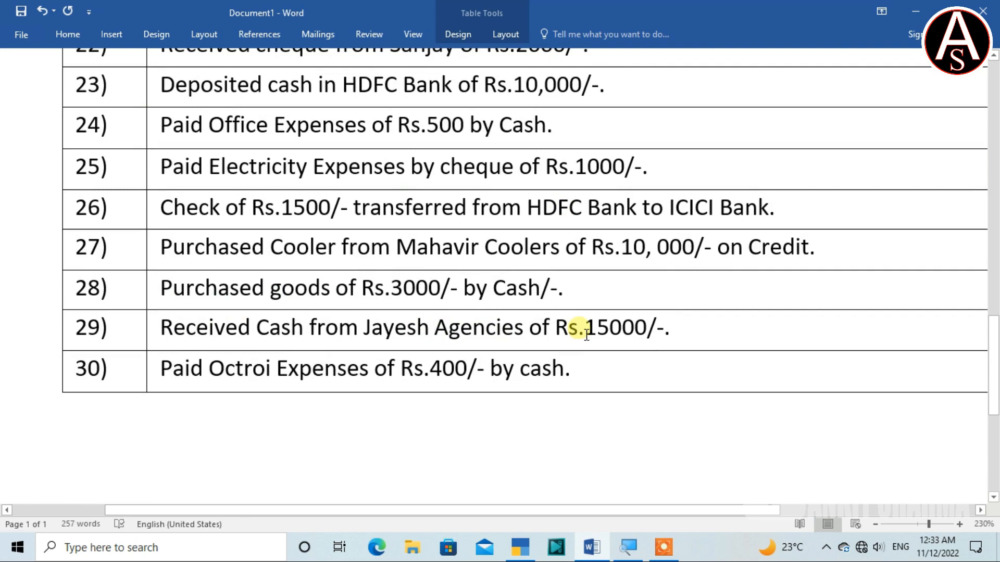
key(alt+Tab)
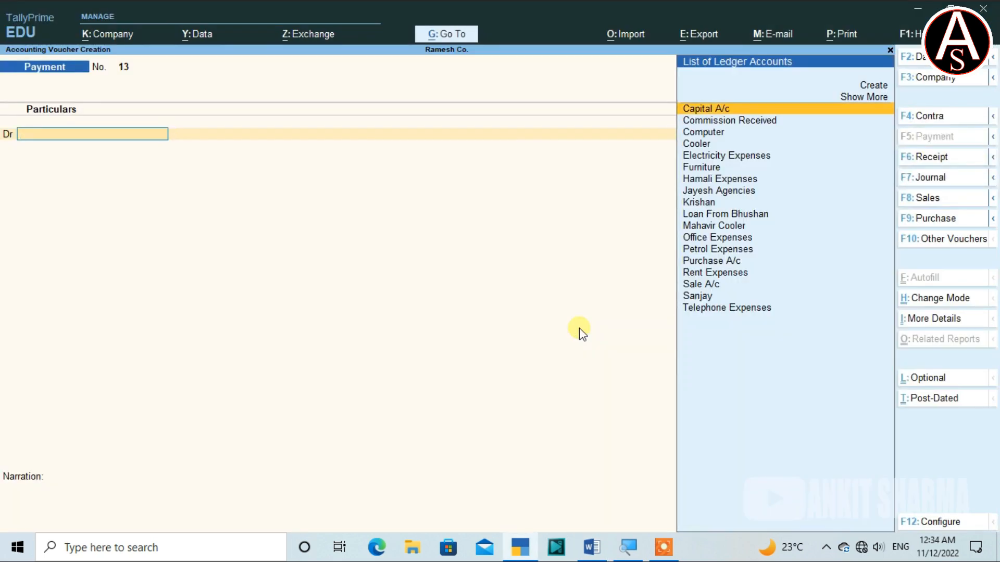
key(F6)
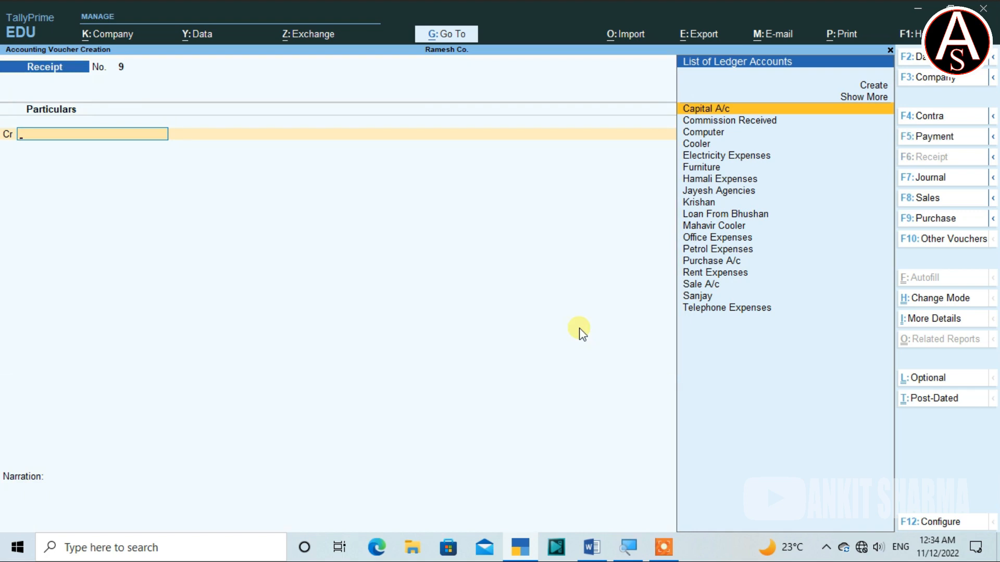
text(Ja)
key(Return)
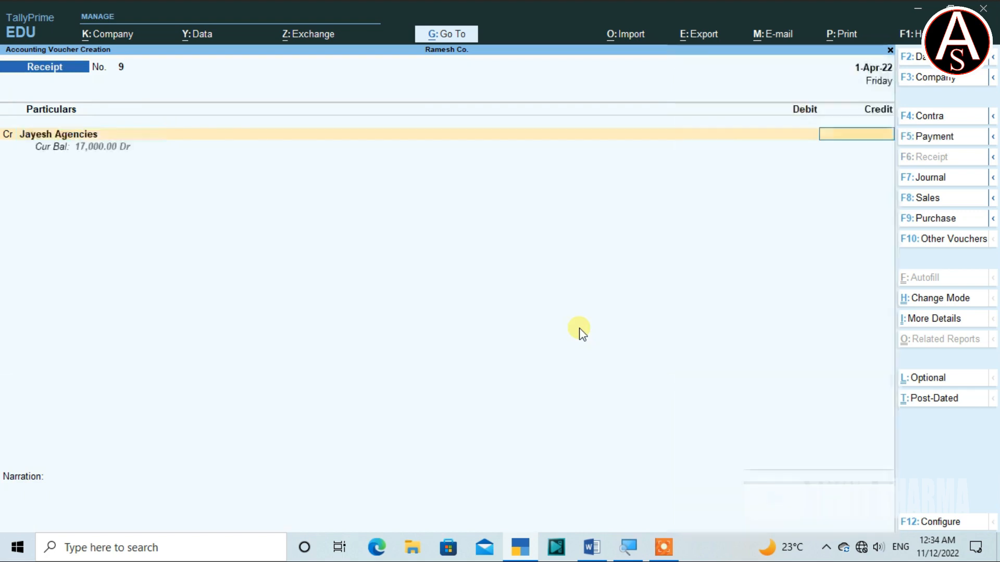
text(15000)
key(Return)
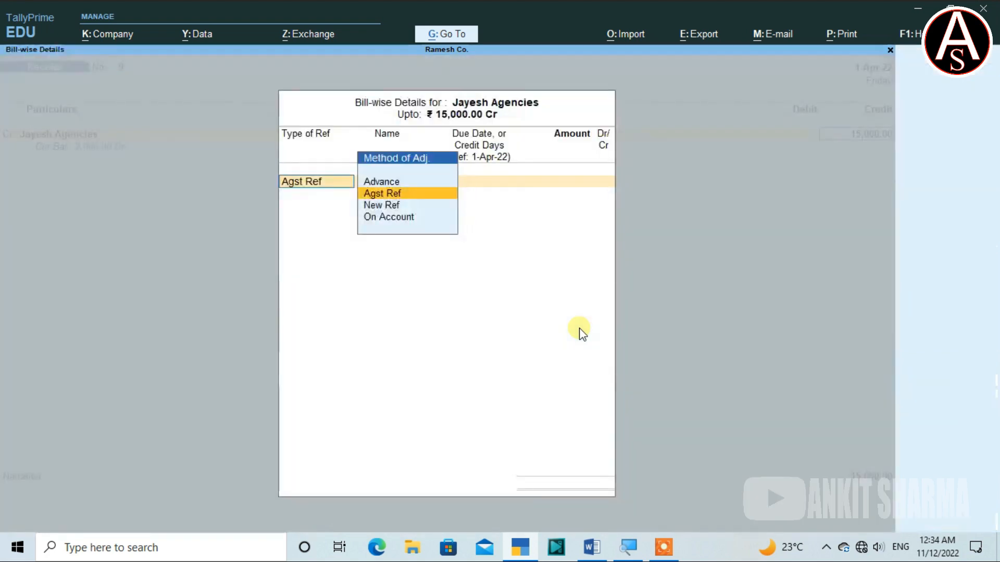
Allocate the full Jayesh Agencies receipt as Agst Ref to pending bill 2 in the bill-wise details
key(Return)
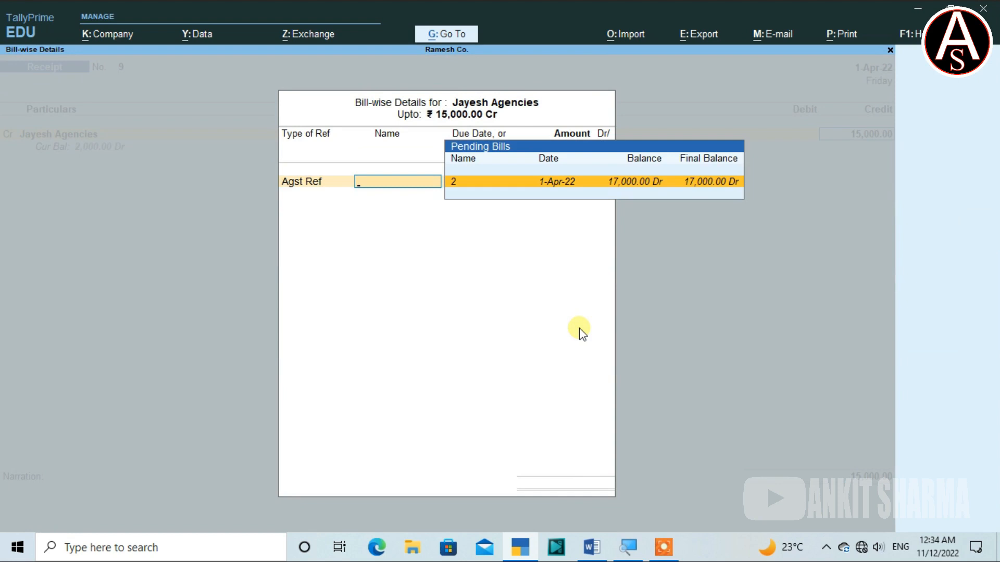
key(Return)
key(Return)
key(Return)
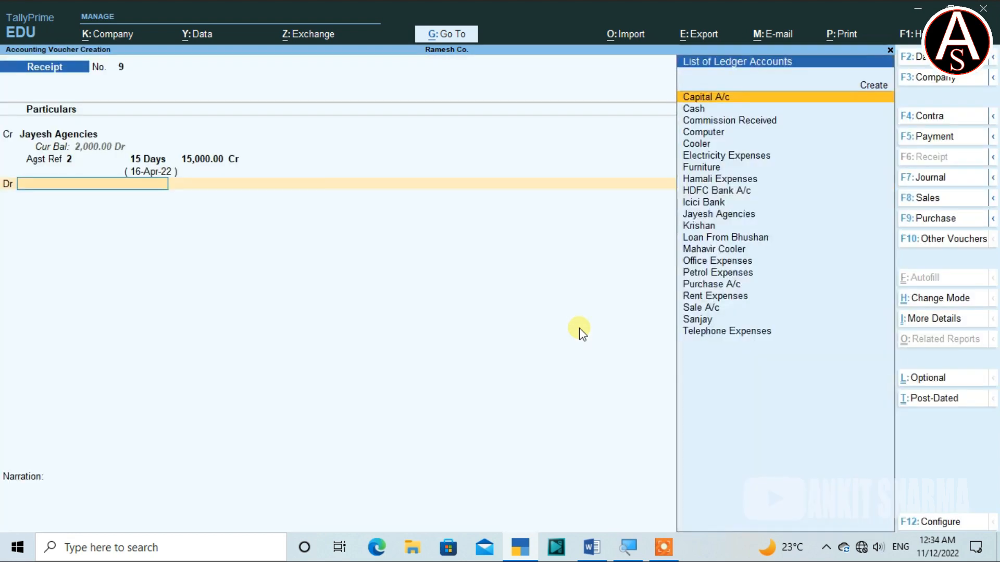
Debit Cash with 15,000 and save the receipt voucher without a narration
text(Cas)
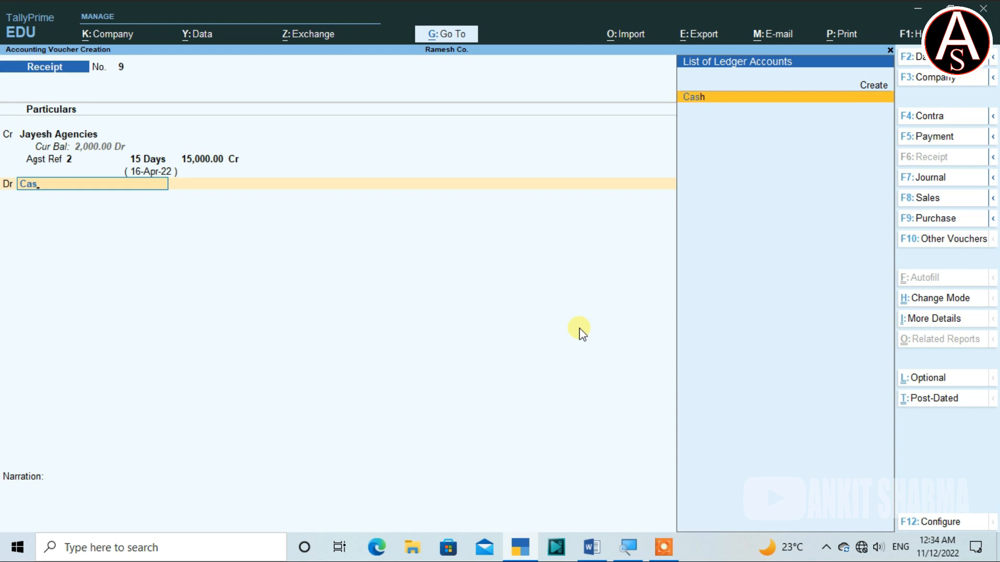
key(Return)
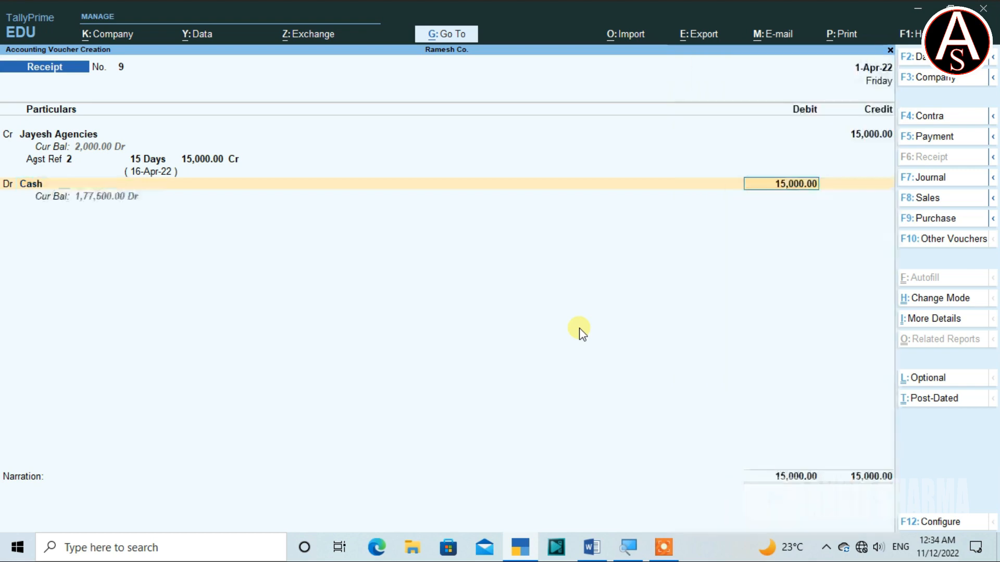
key(Return)
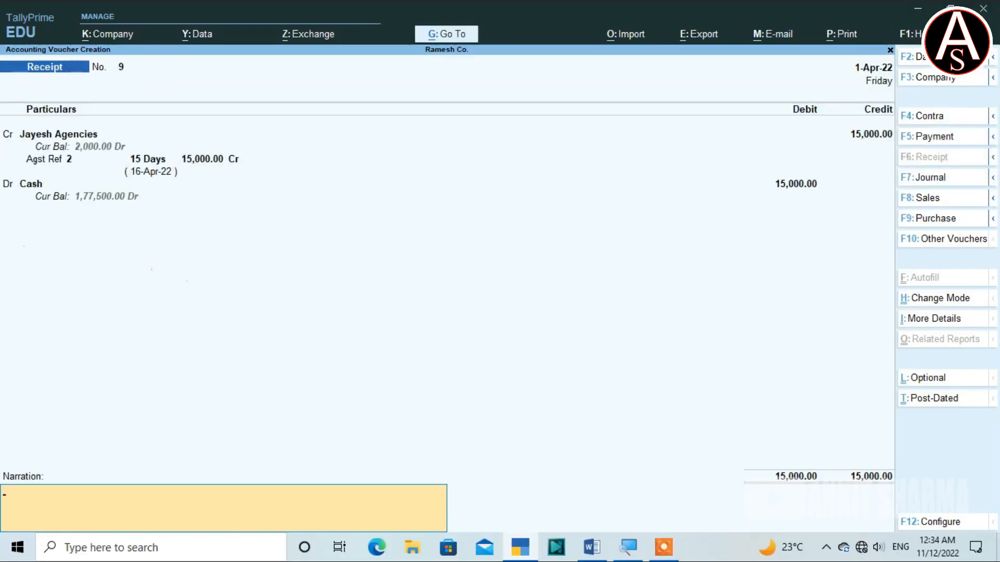
key(Return)
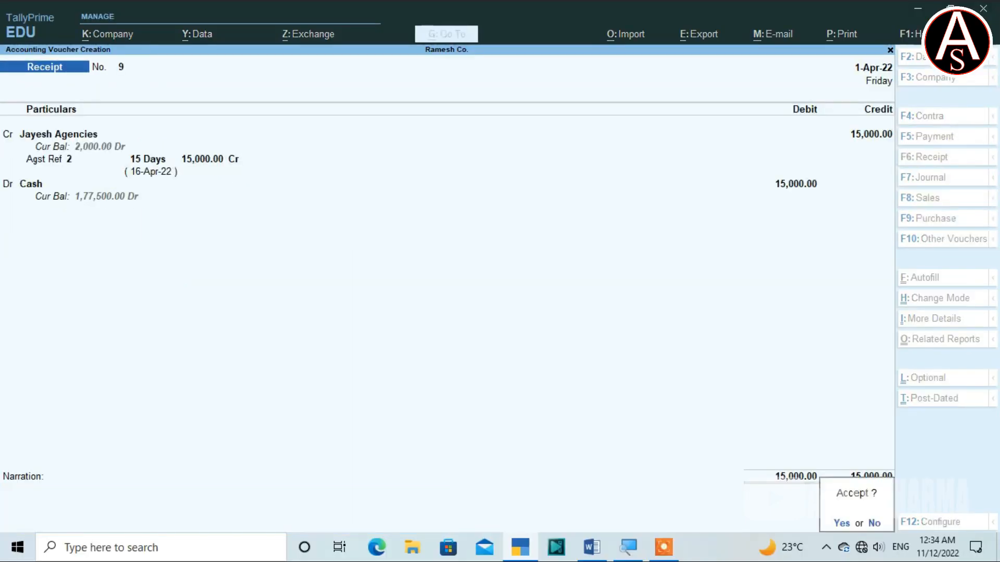
key(y)
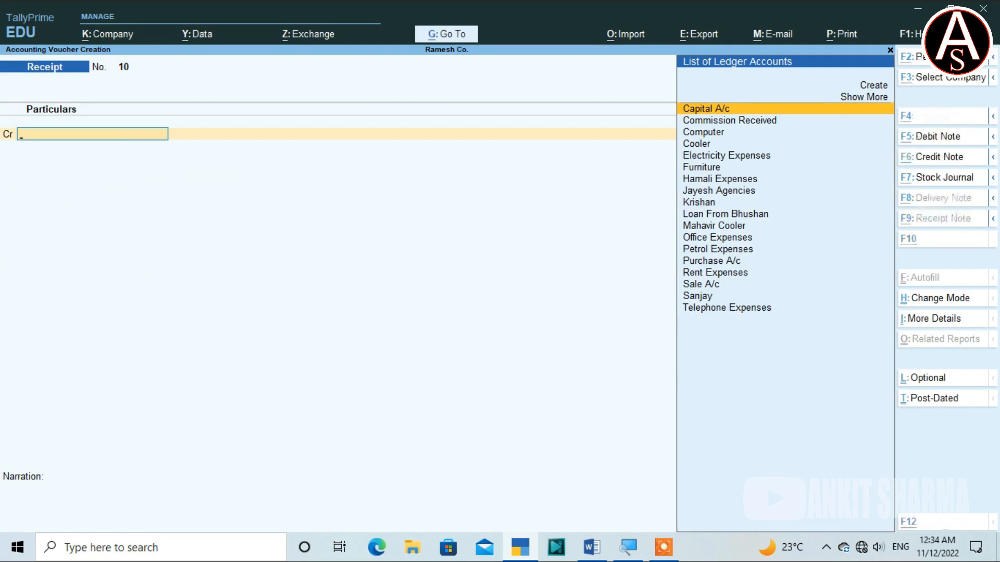
Check transaction 30 in the Word document, return to TallyPrime and start a Payment voucher
key(alt+Tab)
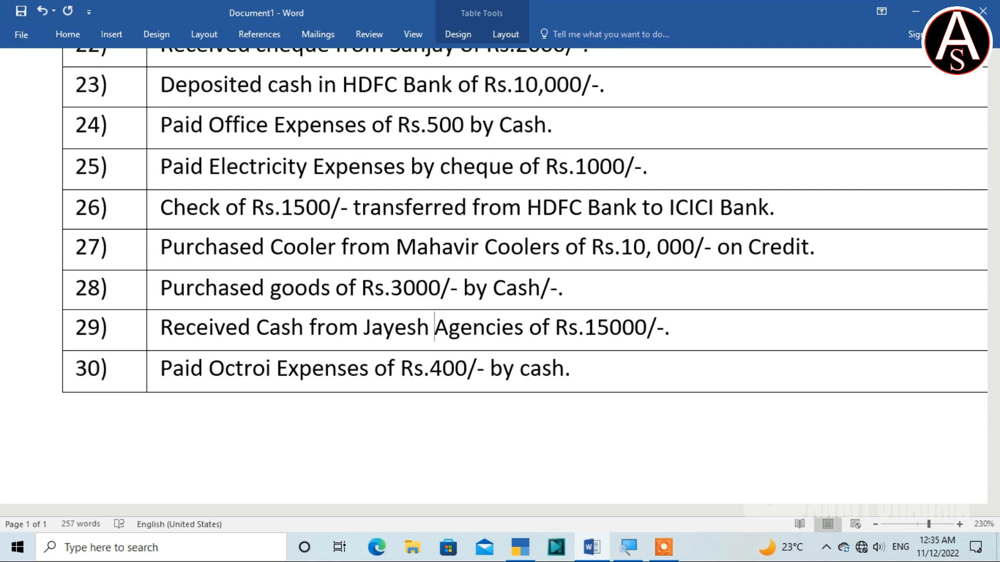
key(alt+Tab)
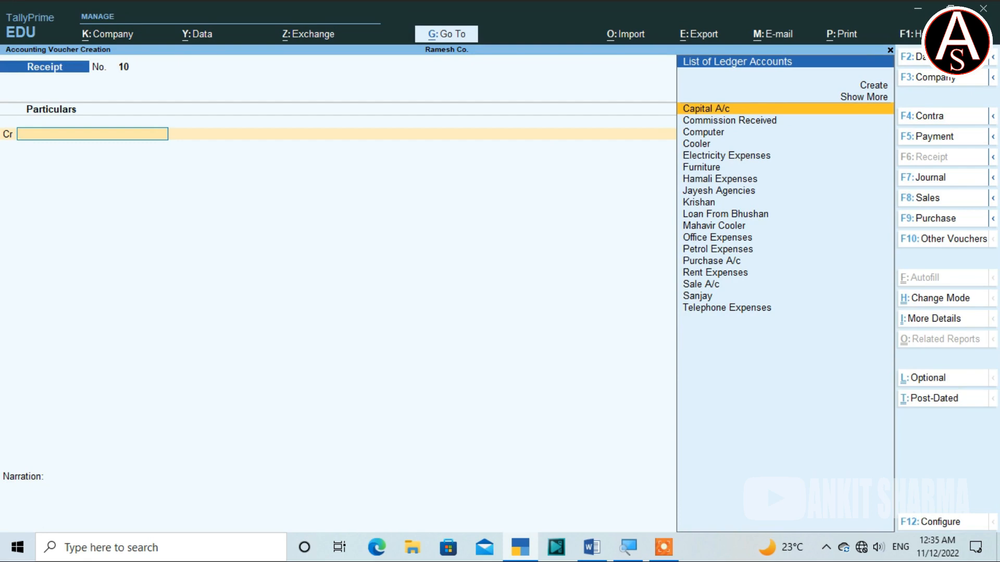
key(F5)
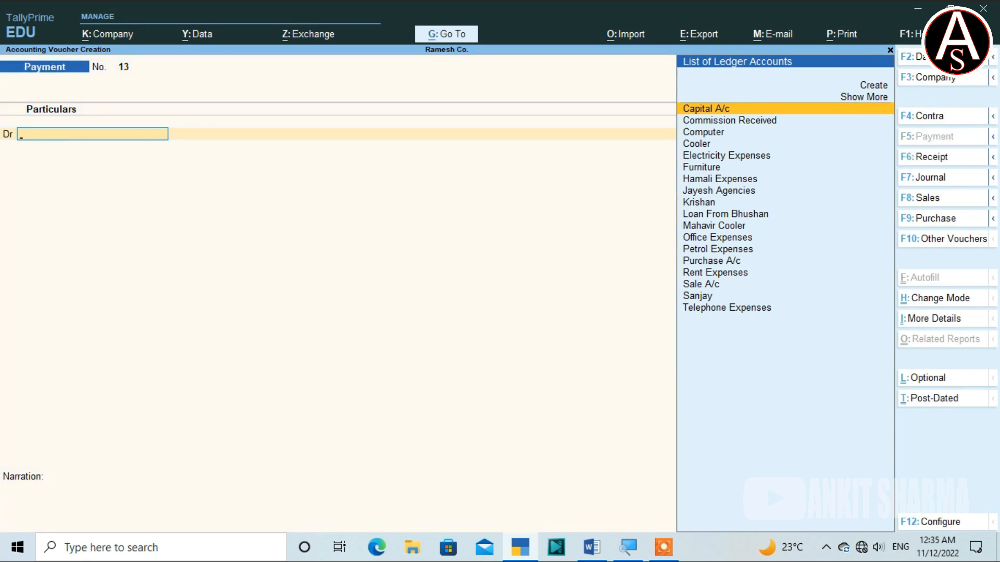
Create a ledger named Octroi Charge under Direct Expenses from the voucher and use it as the debit account
key(alt+c)
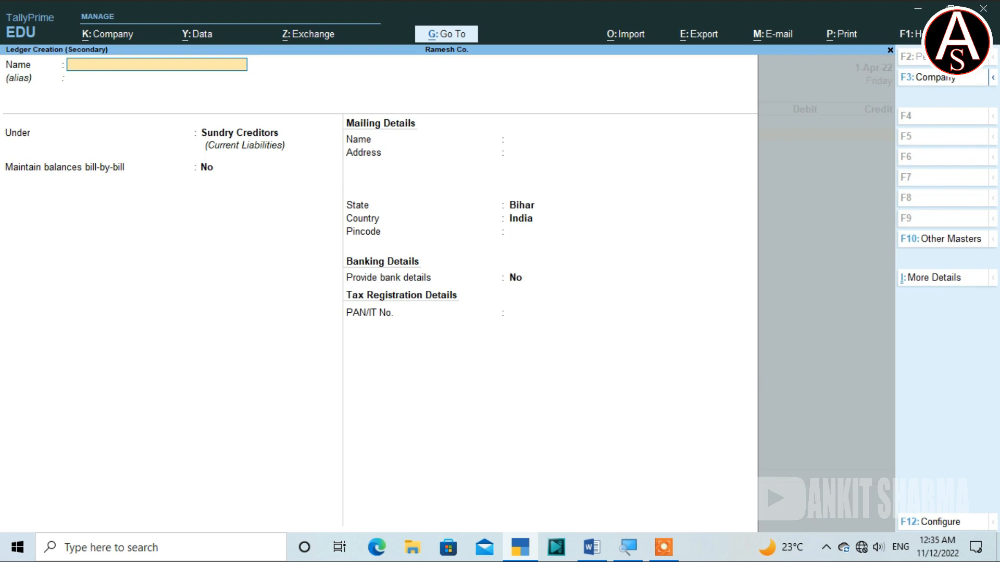
text(Octroi Charge)
key(Return)
text(Di)
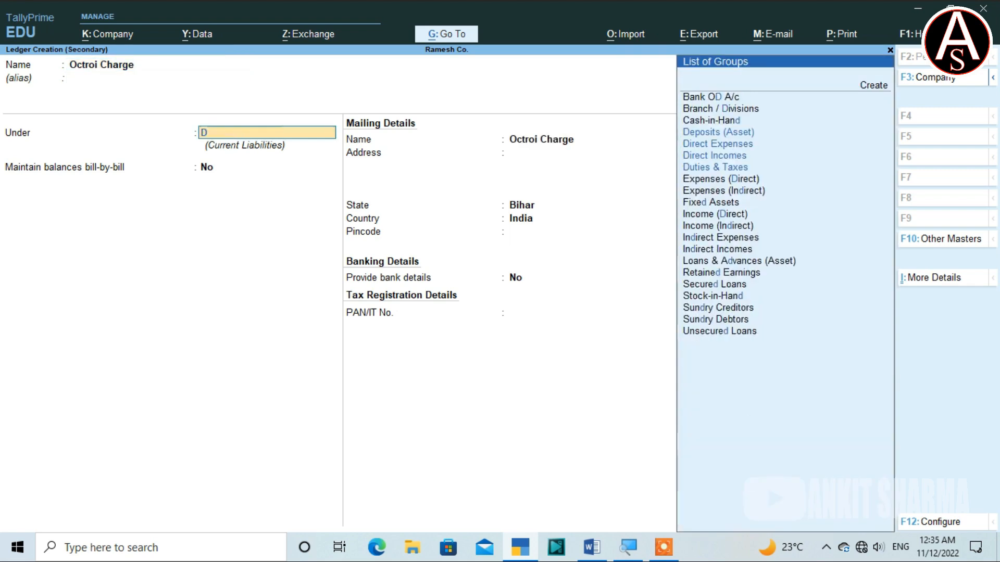
key(Down)
key(Down)
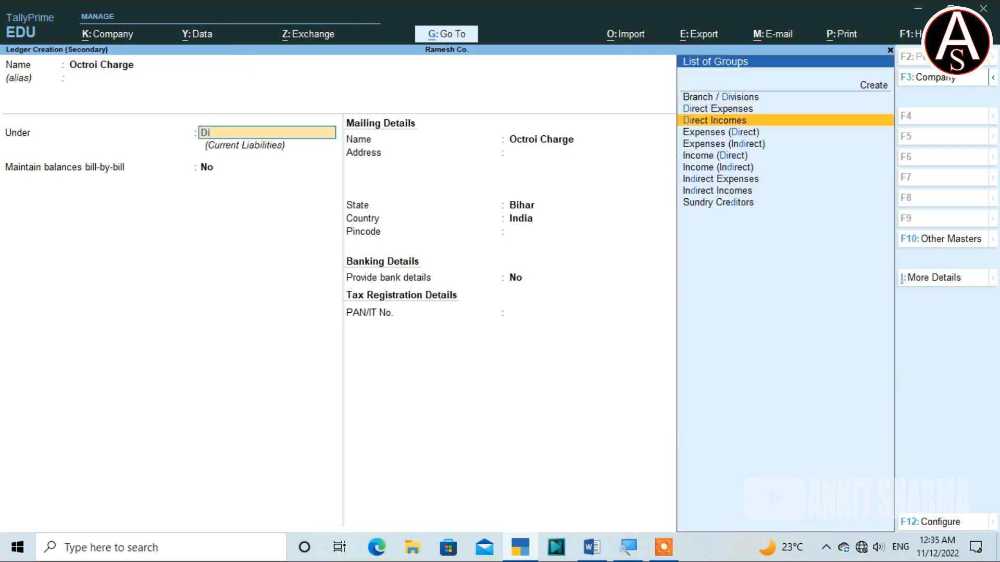
key(Up)
key(Return)
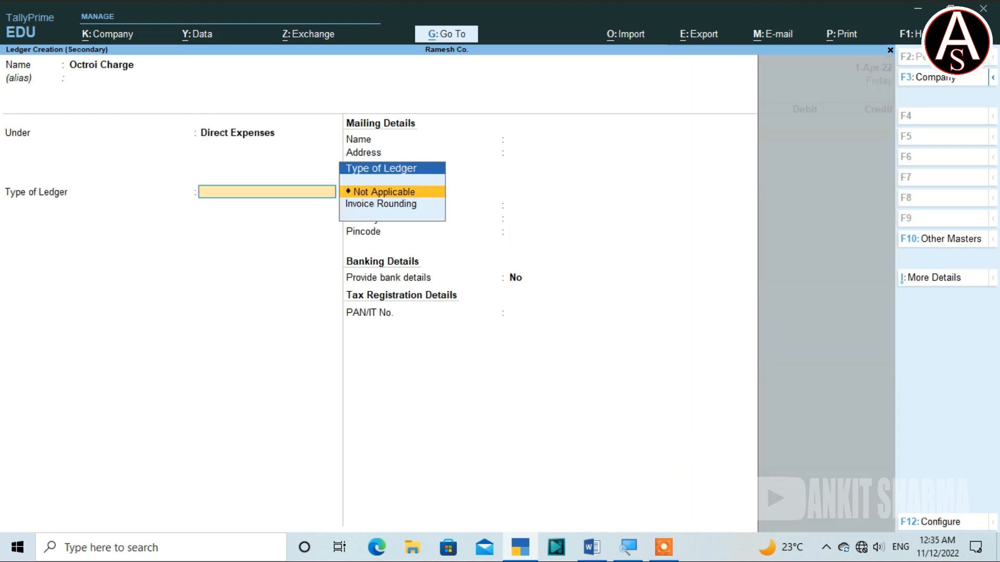
key(ctrl)
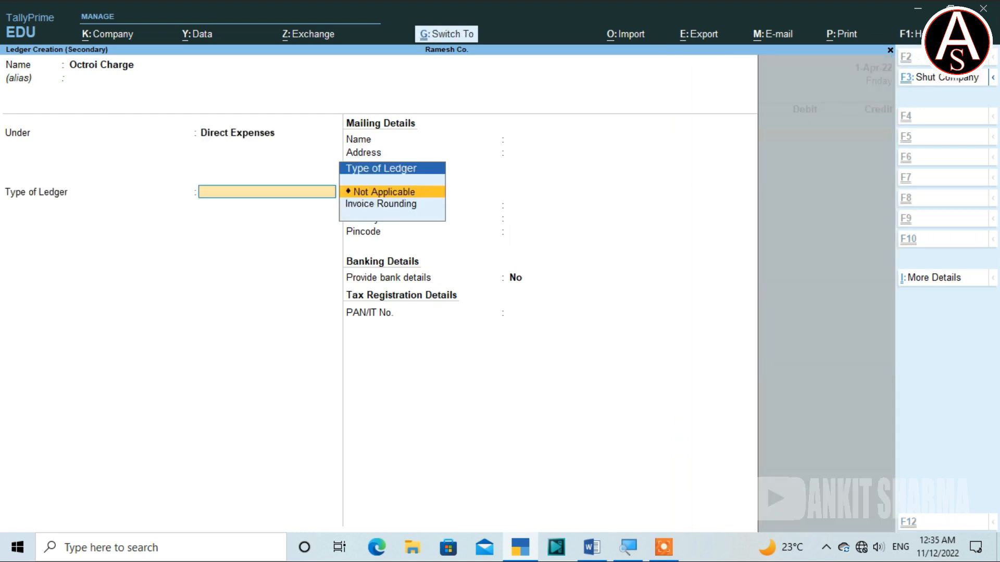
key(ctrl+a)
key(Return)
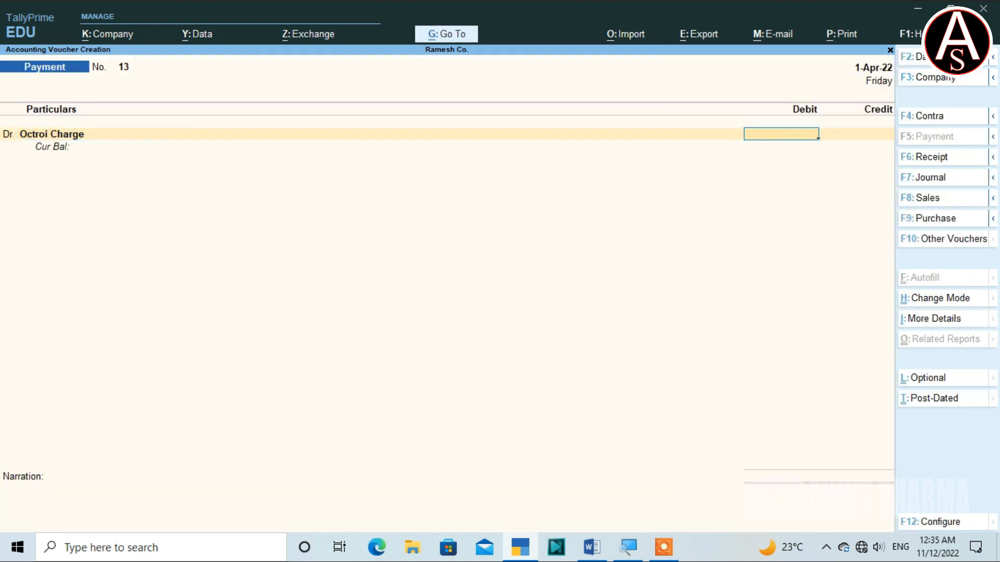
Debit Octroi Charge and credit Cash with 400, and save the payment voucher without a narration
text(400)
key(Return)
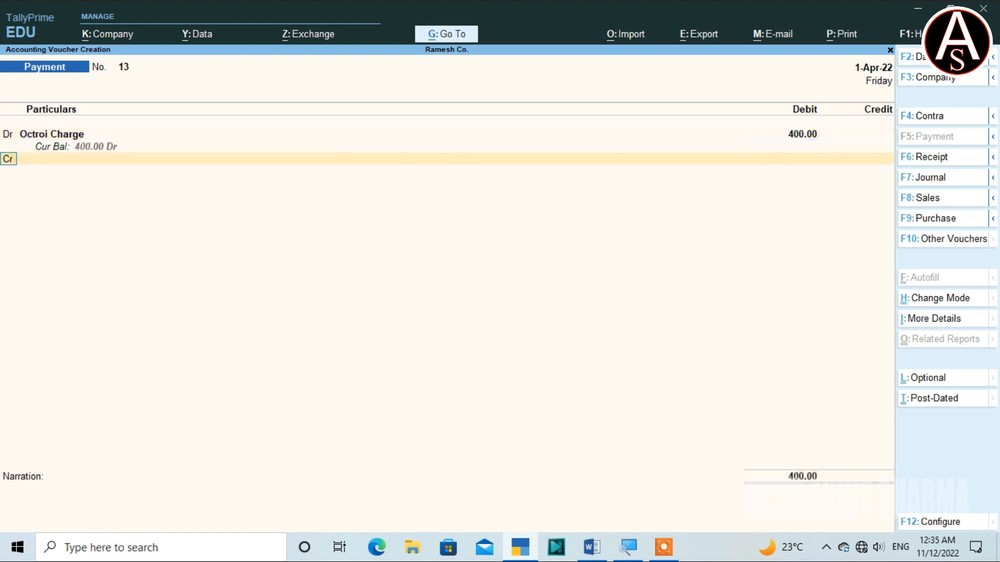
key(Return)
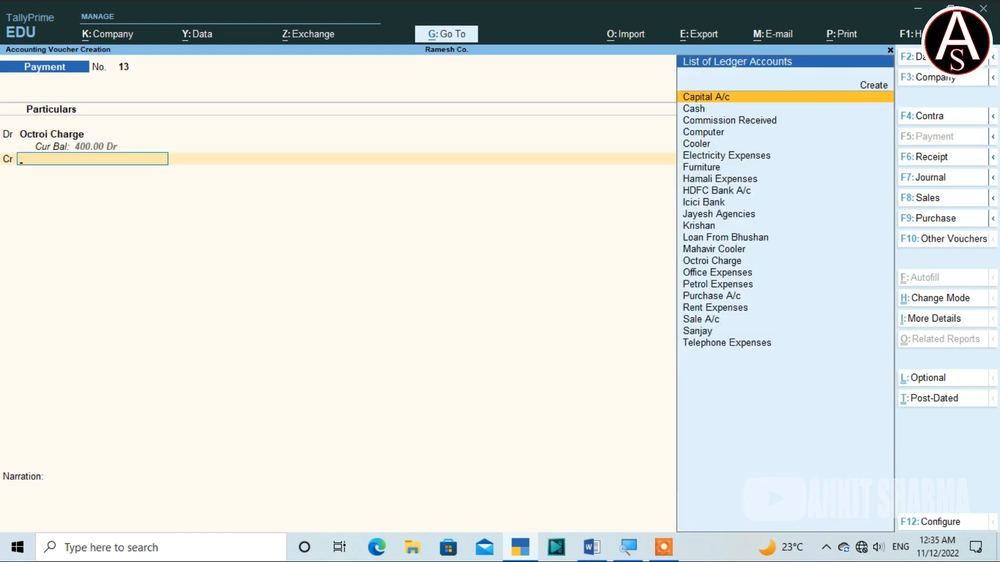
text(Cas)
key(Return)
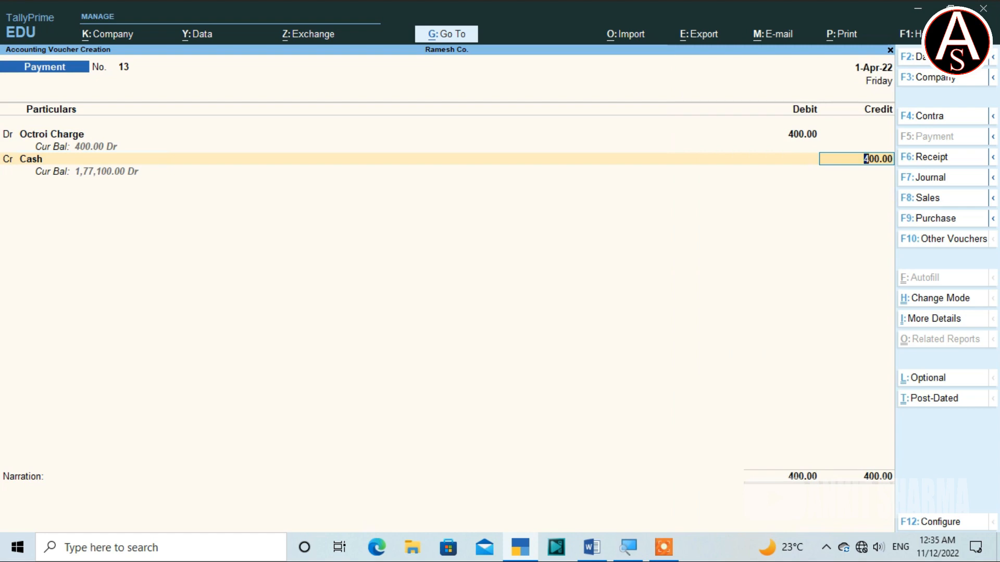
key(Return)
key(Return)
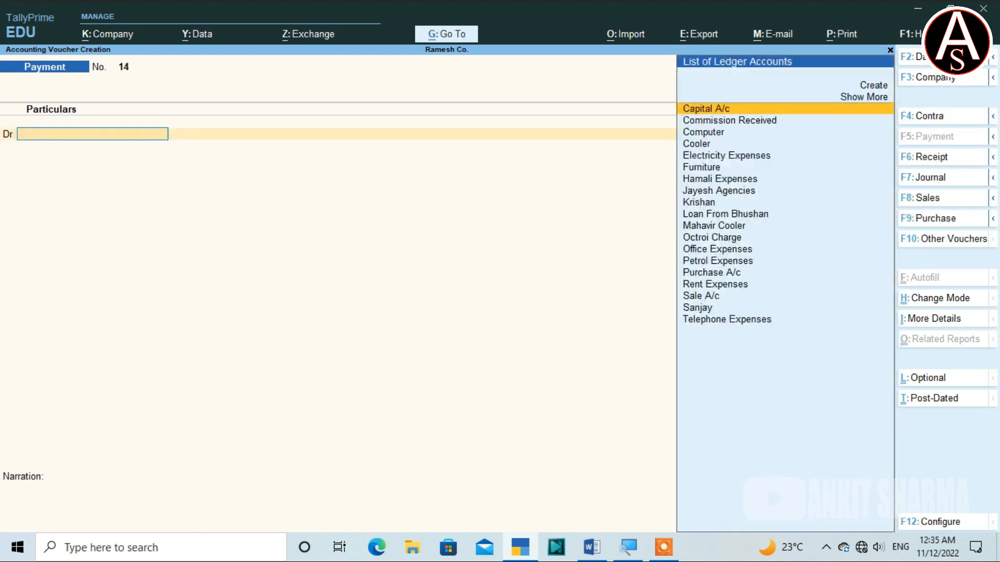